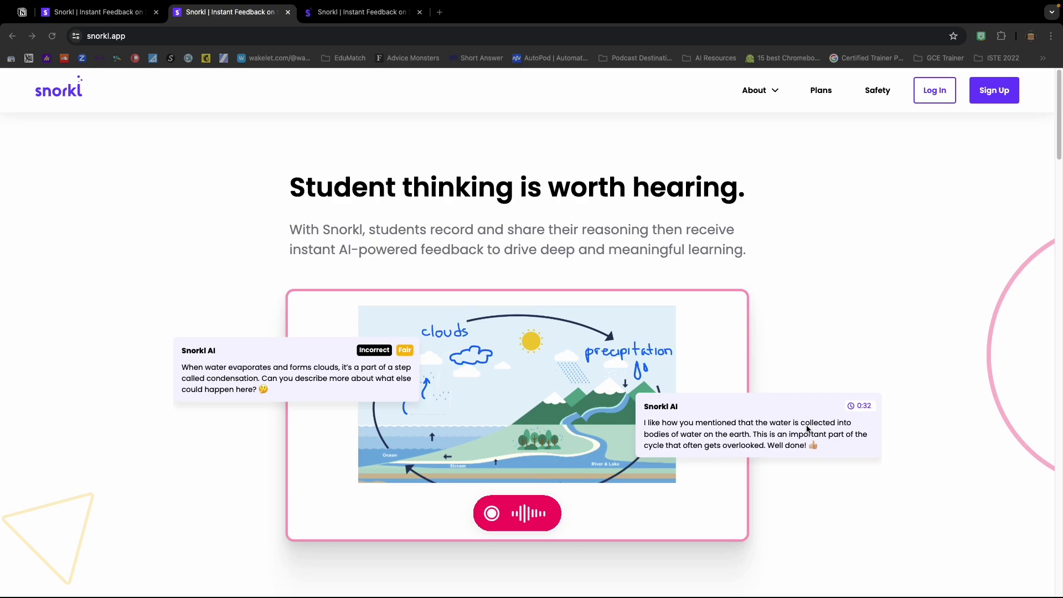
Log in to Snorkl through Google with the teacher's account.
{"action": "scroll", "coordinate": [808, 429], "scroll_direction": "down", "scroll_amount": 4}
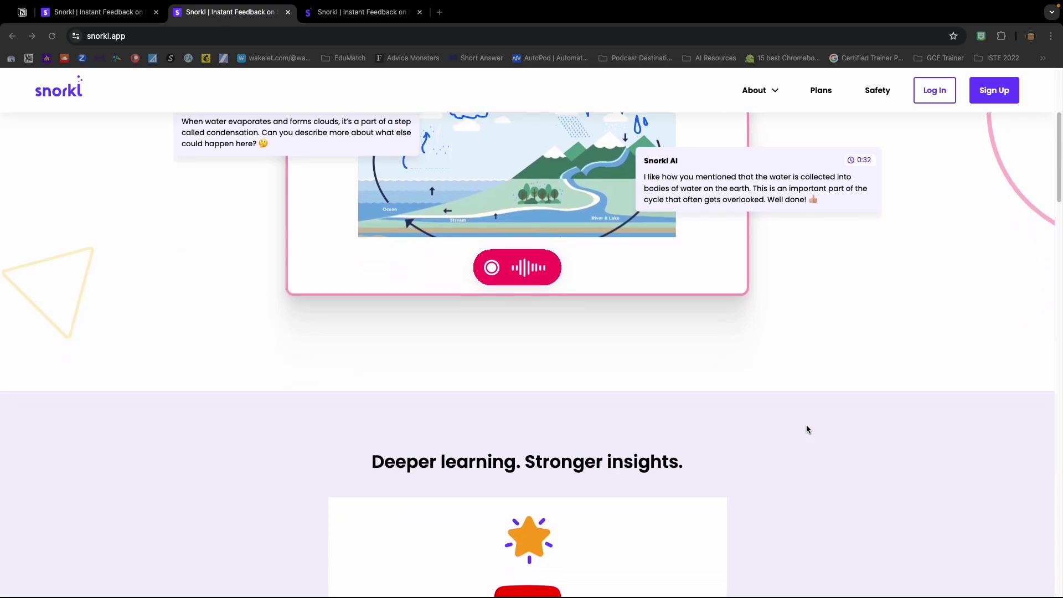
{"action": "scroll", "coordinate": [807, 429], "scroll_direction": "down", "scroll_amount": 6}
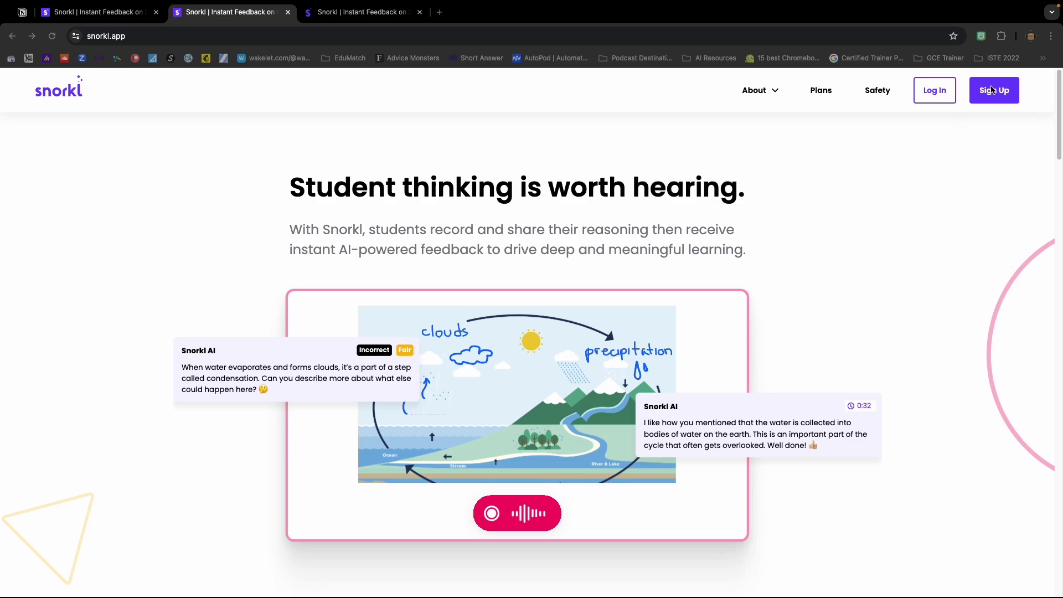
{"action": "left_click", "coordinate": [934, 90]}
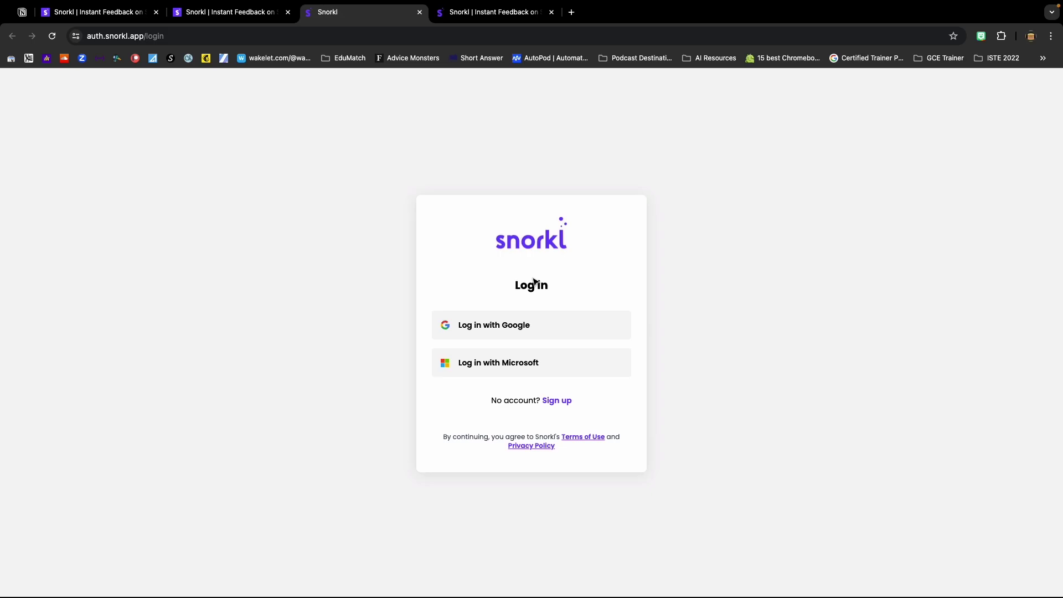
{"action": "left_click", "coordinate": [497, 331]}
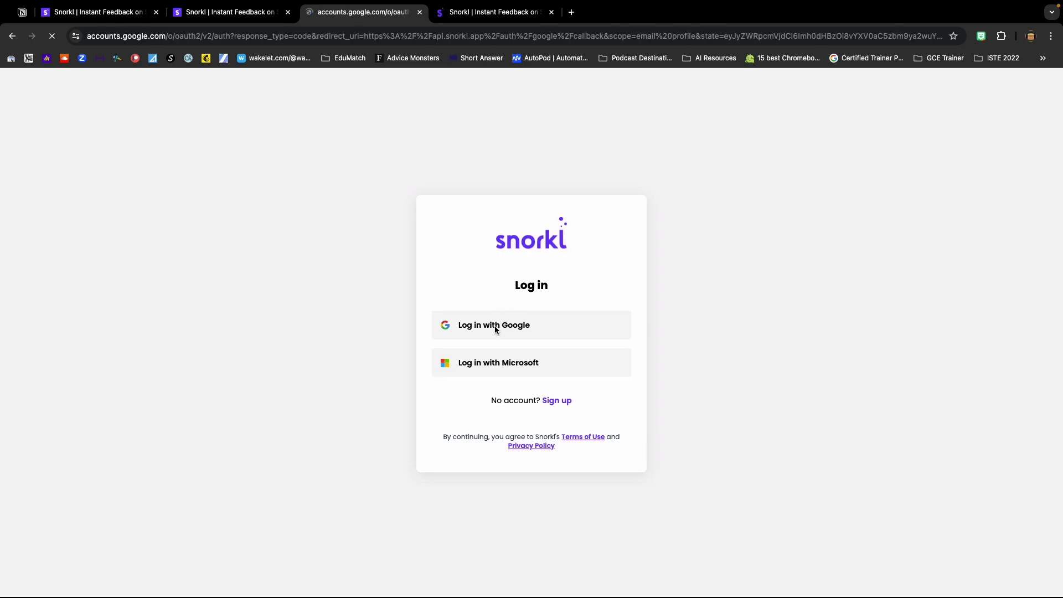
{"action": "left_click", "coordinate": [577, 286]}
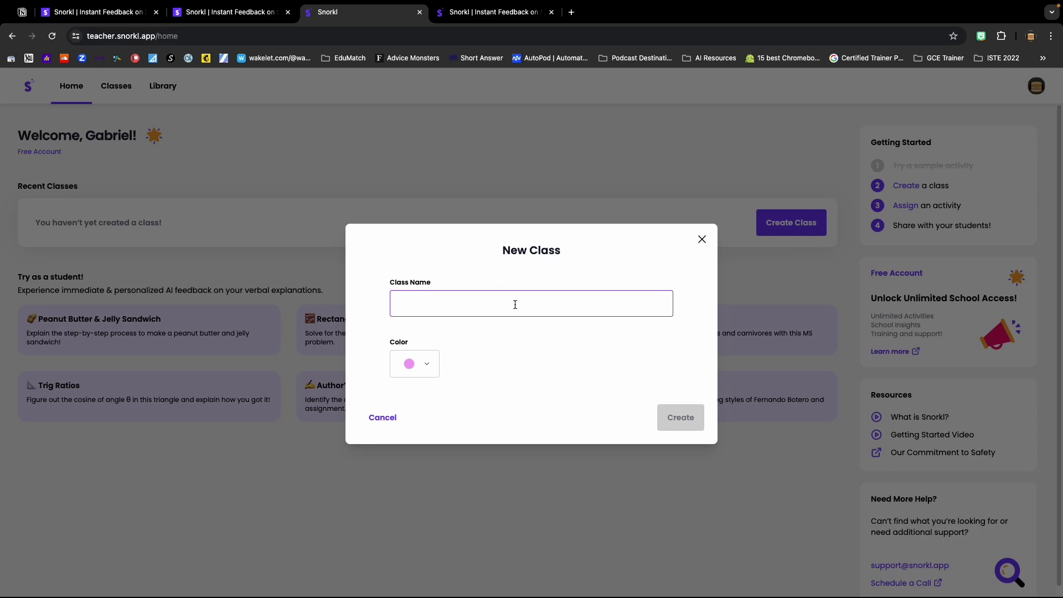
Create the class 'EdTech Bites P. 1' and start assigning it an activity.
{"action": "type", "text": "Ed"}
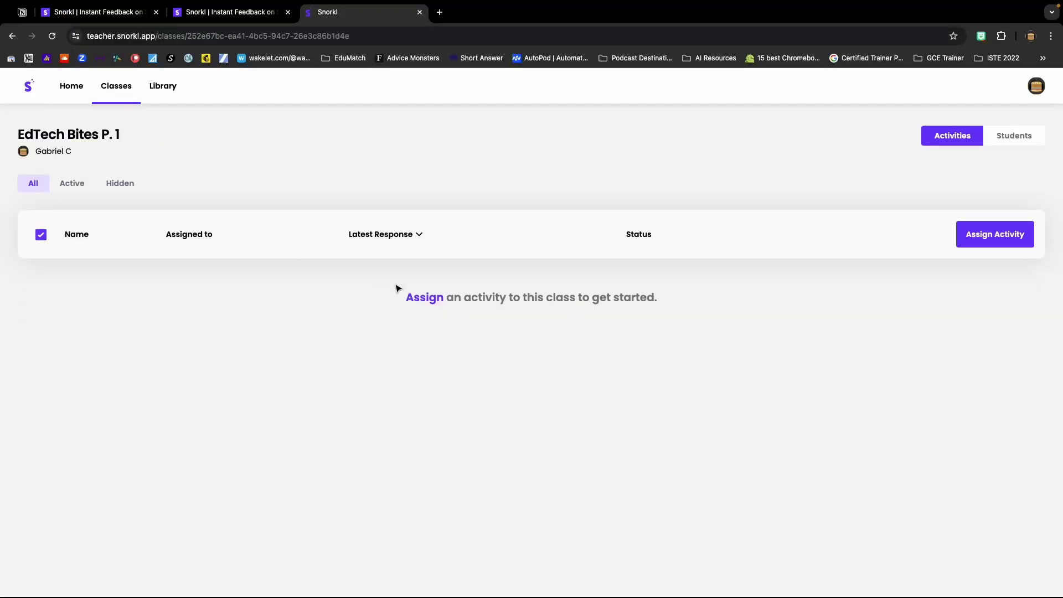
{"action": "left_click", "coordinate": [998, 242]}
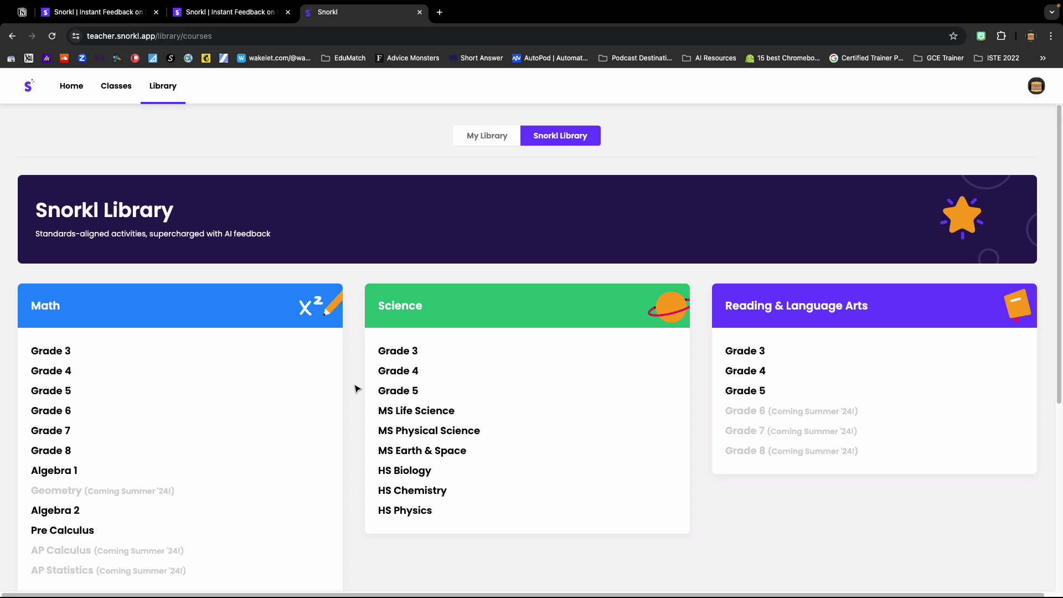
{"action": "scroll", "coordinate": [355, 389], "scroll_direction": "down", "scroll_amount": 5}
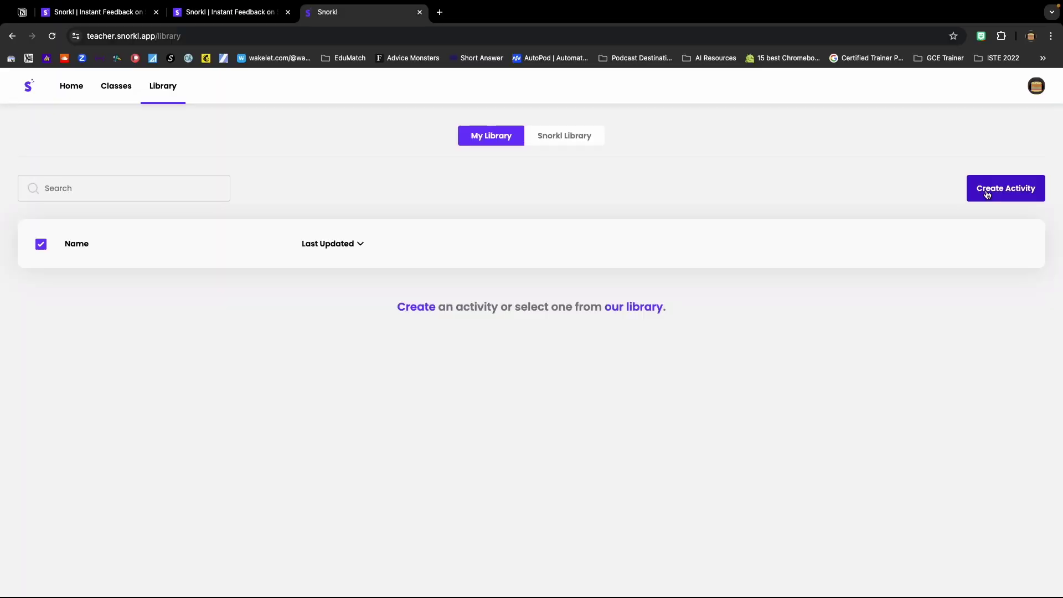
Create a new activity whose whiteboard reads 'Please explain the steps needed to make a peanut butter and jelly sandwich.'.
{"action": "left_click", "coordinate": [987, 191]}
{"action": "left_click", "coordinate": [439, 217]}
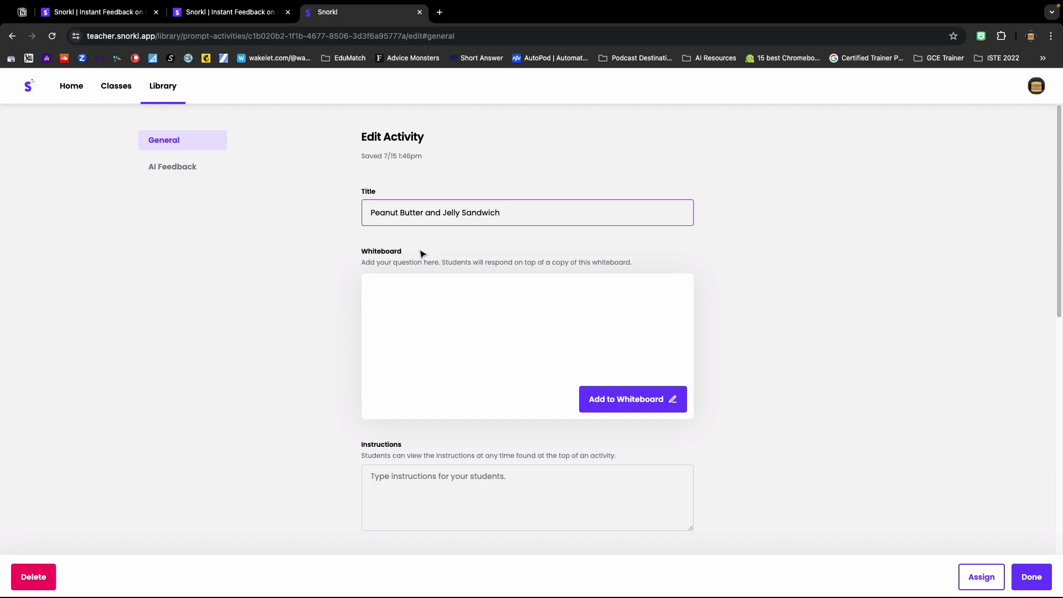
{"action": "left_click", "coordinate": [389, 299]}
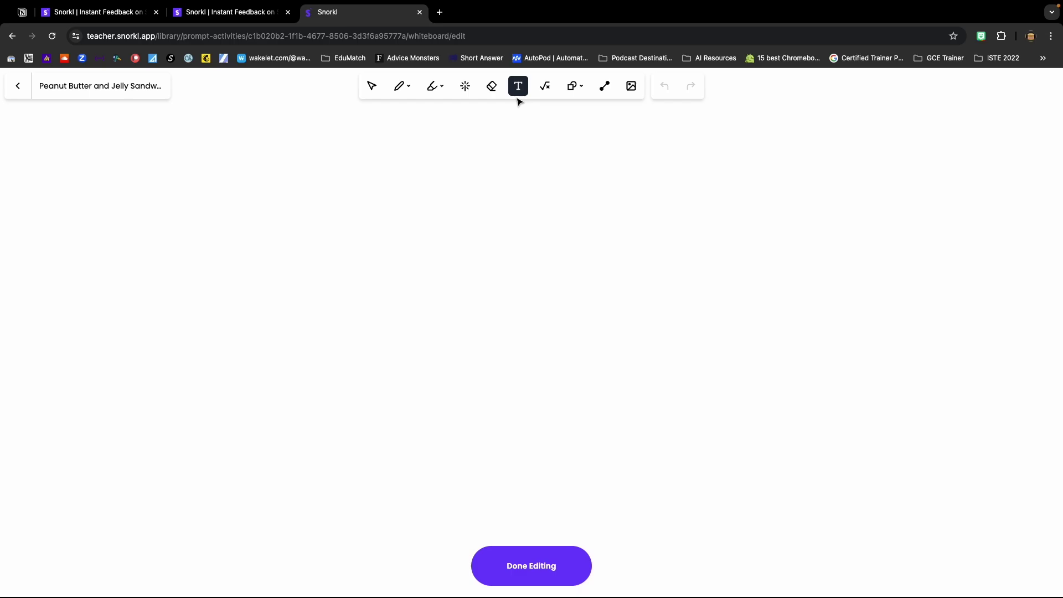
{"action": "left_click", "coordinate": [406, 148]}
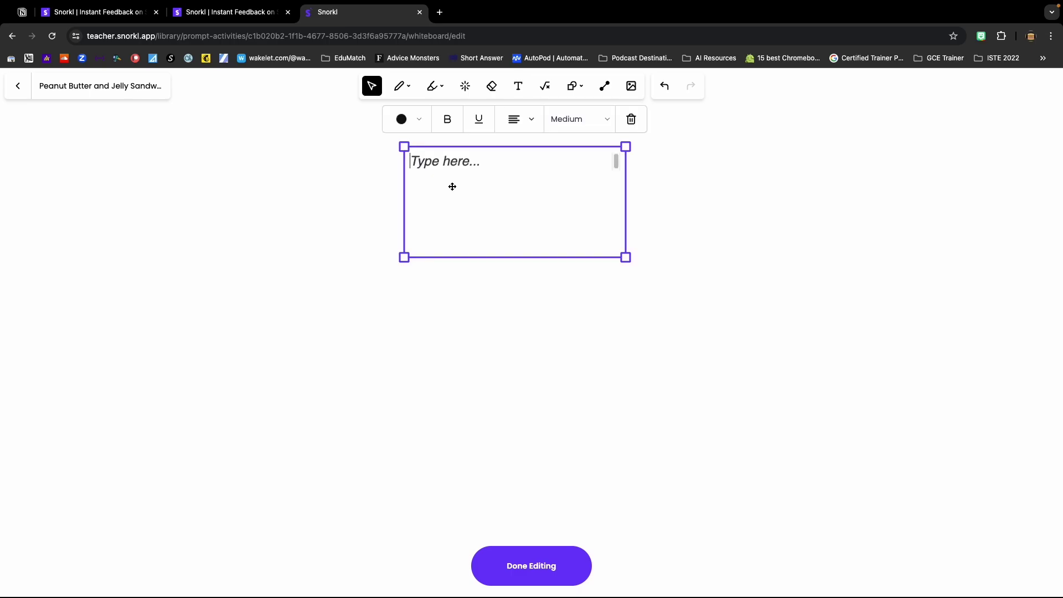
{"action": "type", "text": "W"}
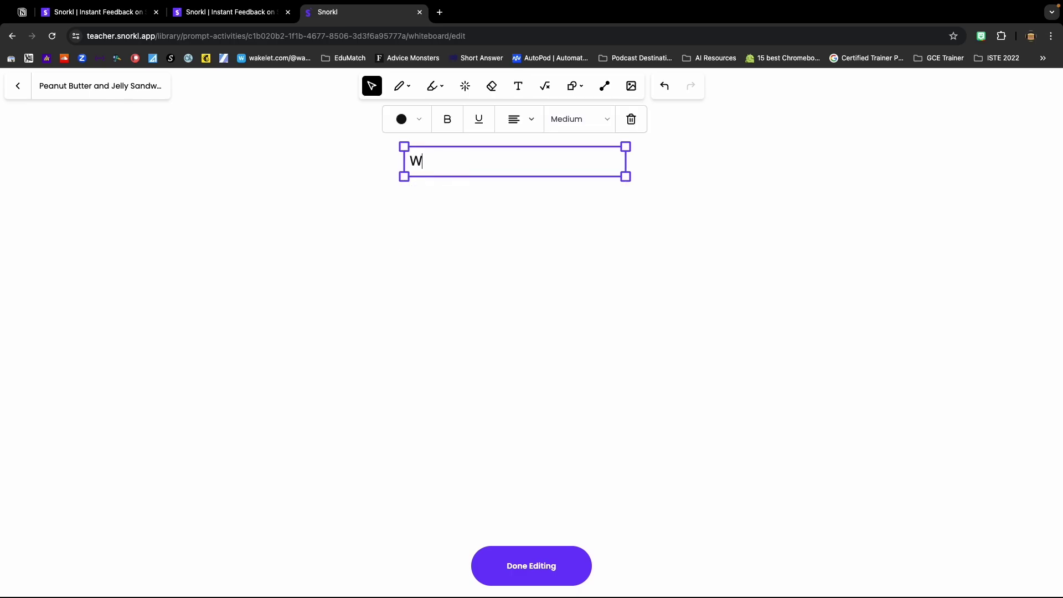
{"action": "key", "text": "BackSpace"}
{"action": "type", "text": "Please explain the steps needed to make a peanut butter and jelly sandwich."}
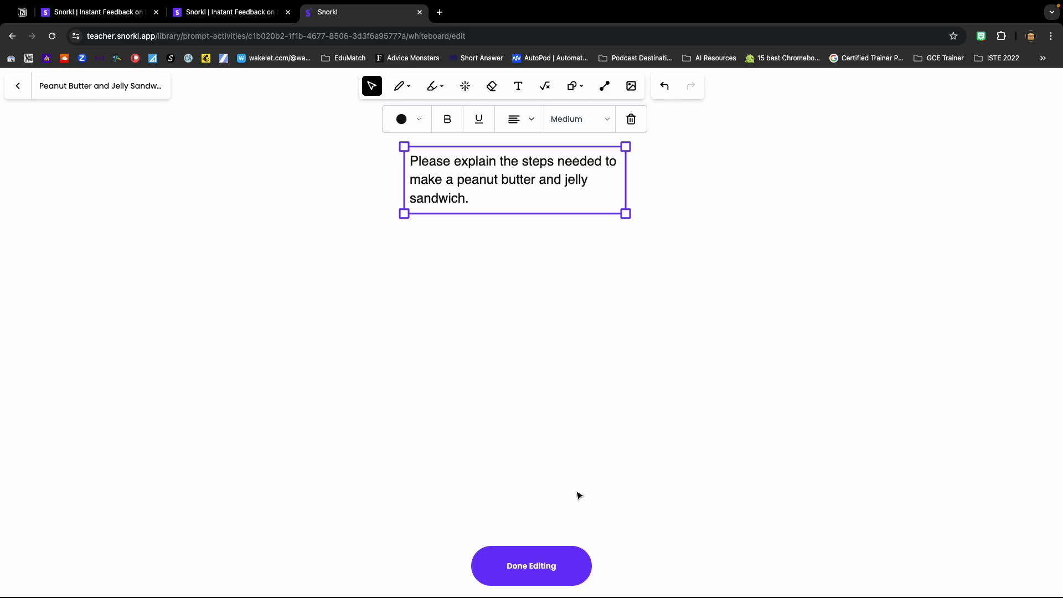
Set the instructions to 'Please explain the steps need to make a peanut butter and jelly sandwich.'.
{"action": "left_click", "coordinate": [552, 571]}
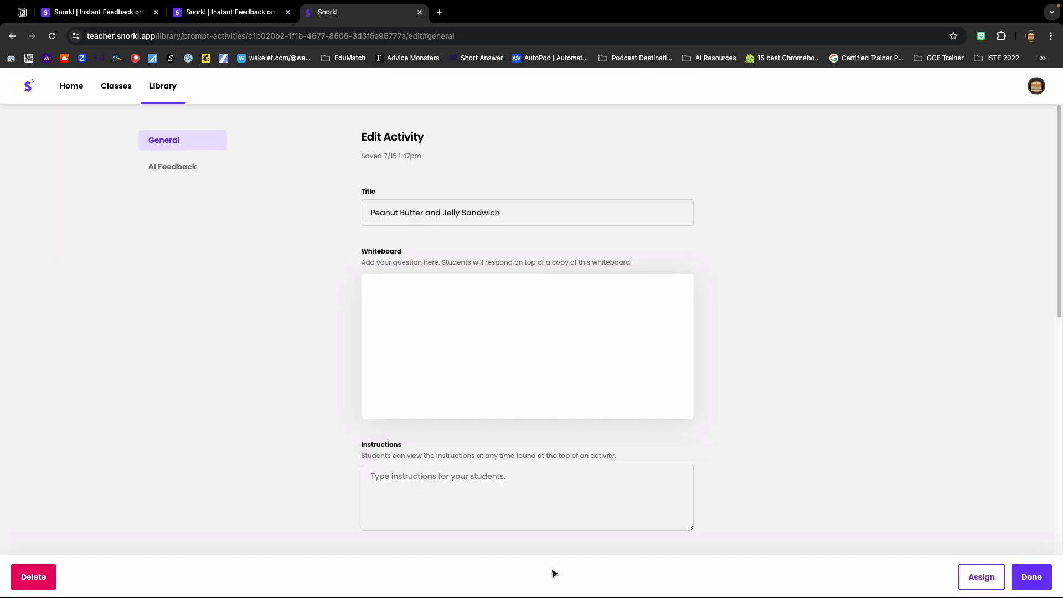
{"action": "scroll", "coordinate": [532, 386], "scroll_direction": "down", "scroll_amount": 1}
{"action": "scroll", "coordinate": [532, 387], "scroll_direction": "down", "scroll_amount": 1}
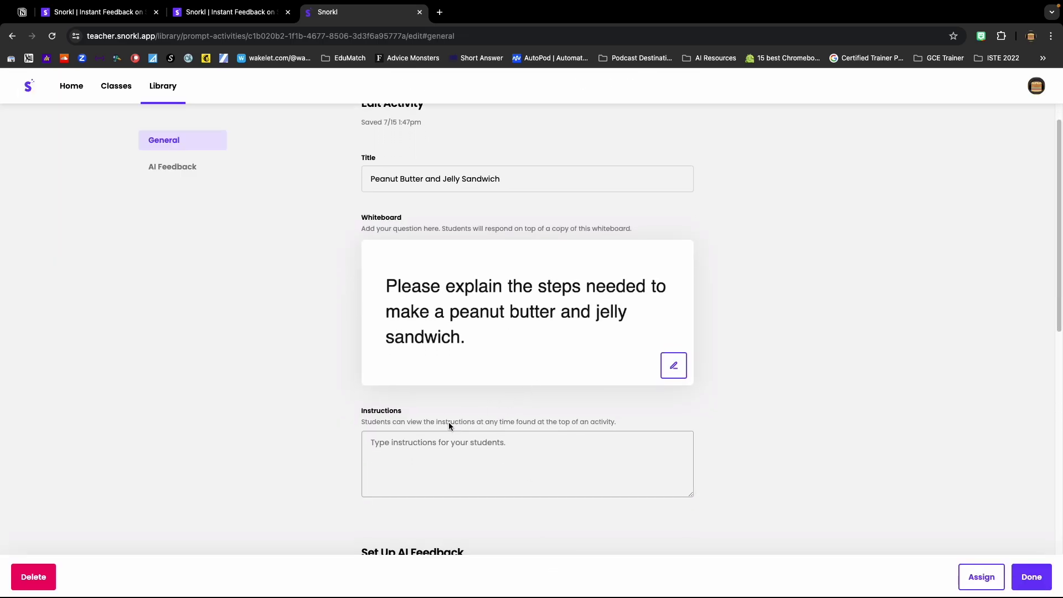
{"action": "left_click", "coordinate": [417, 441]}
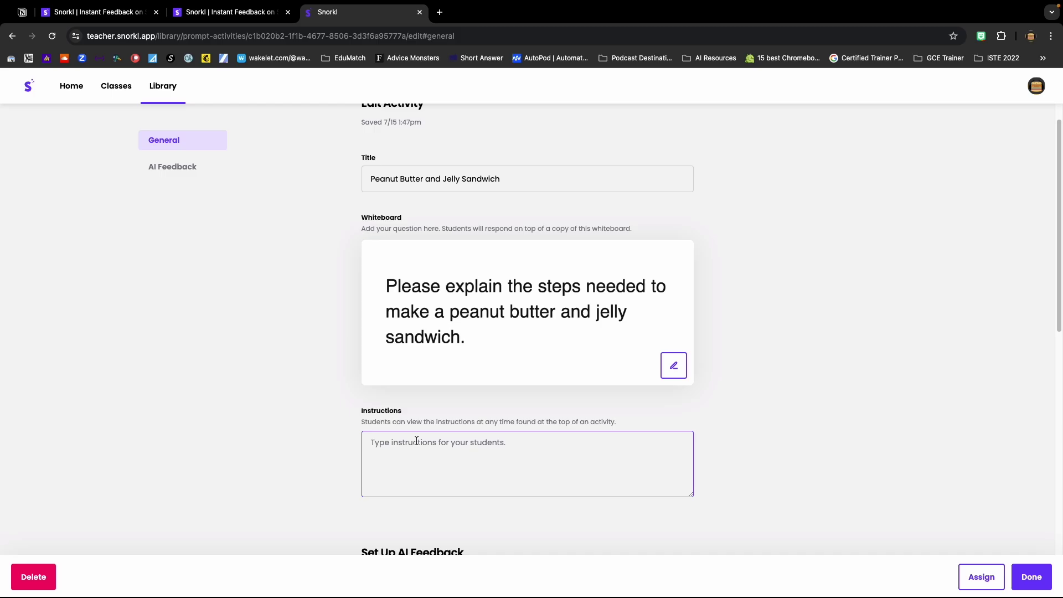
{"action": "type", "text": "Please explain the steps need to make a peanut butter and "}
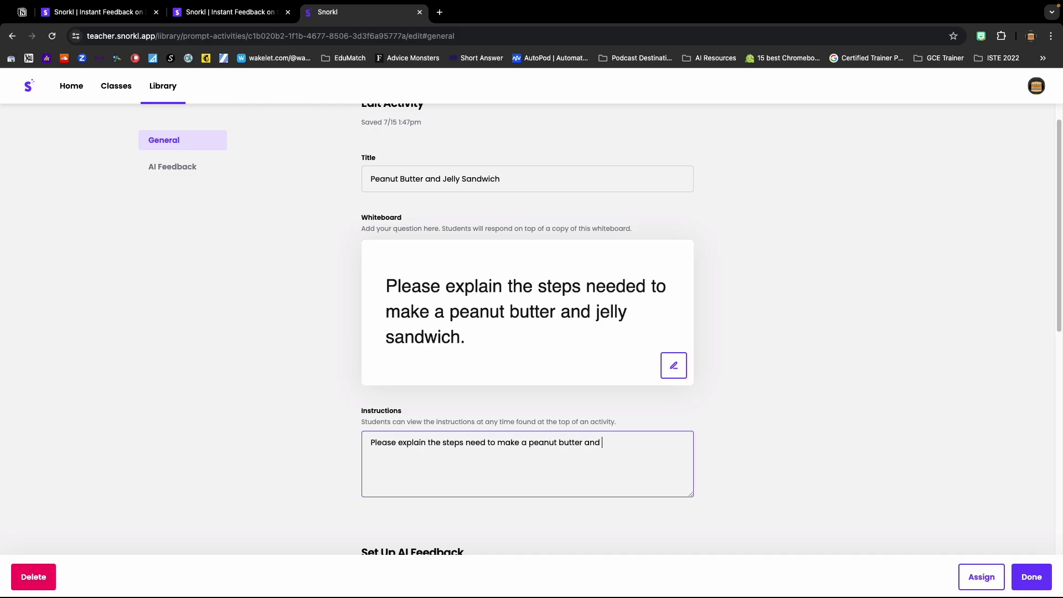
{"action": "type", "text": "jelly sandwich."}
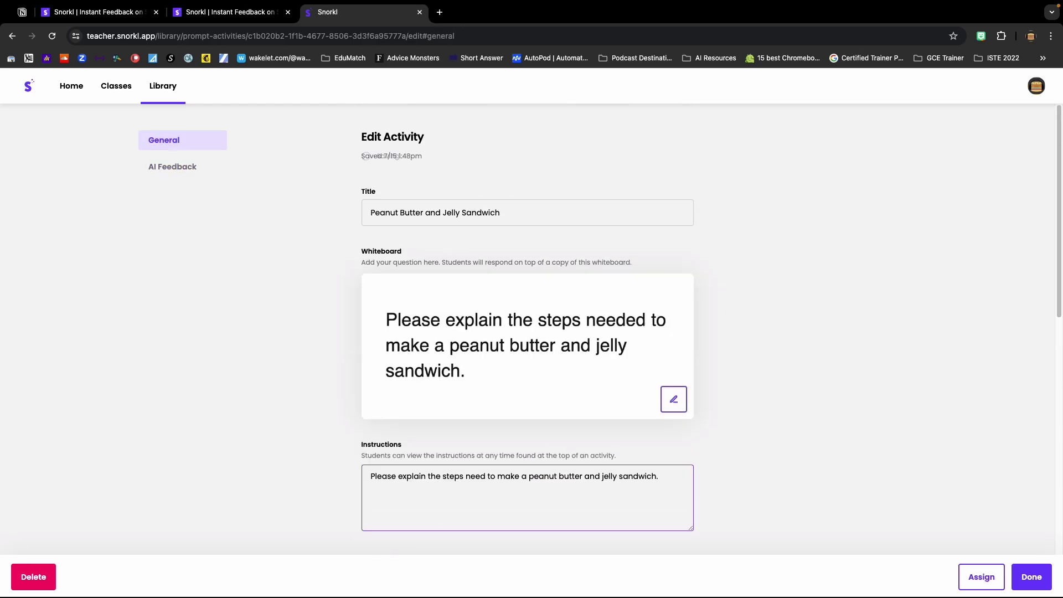
{"action": "scroll", "coordinate": [337, 258], "scroll_direction": "down", "scroll_amount": 5}
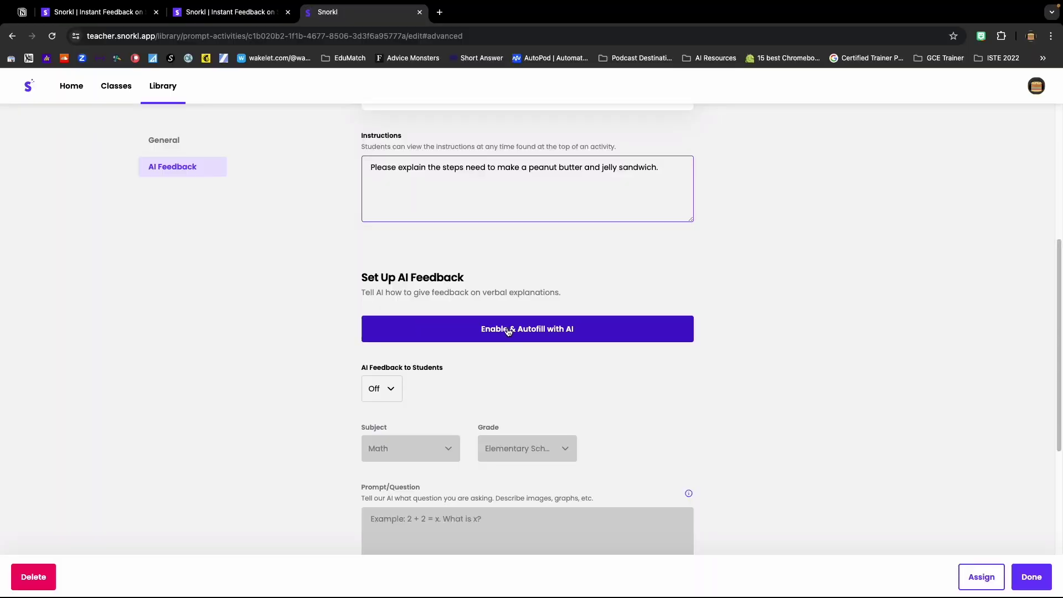
Enable AI feedback, accept the autofilled Language Arts settings, and review the seven-step expected answer.
{"action": "left_click", "coordinate": [560, 334]}
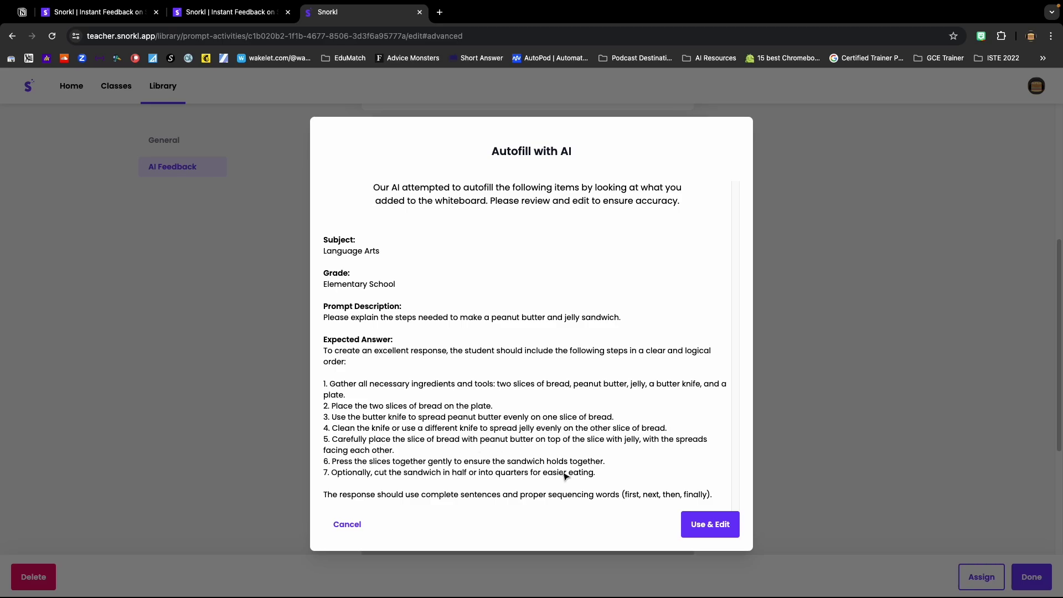
{"action": "left_click", "coordinate": [719, 526]}
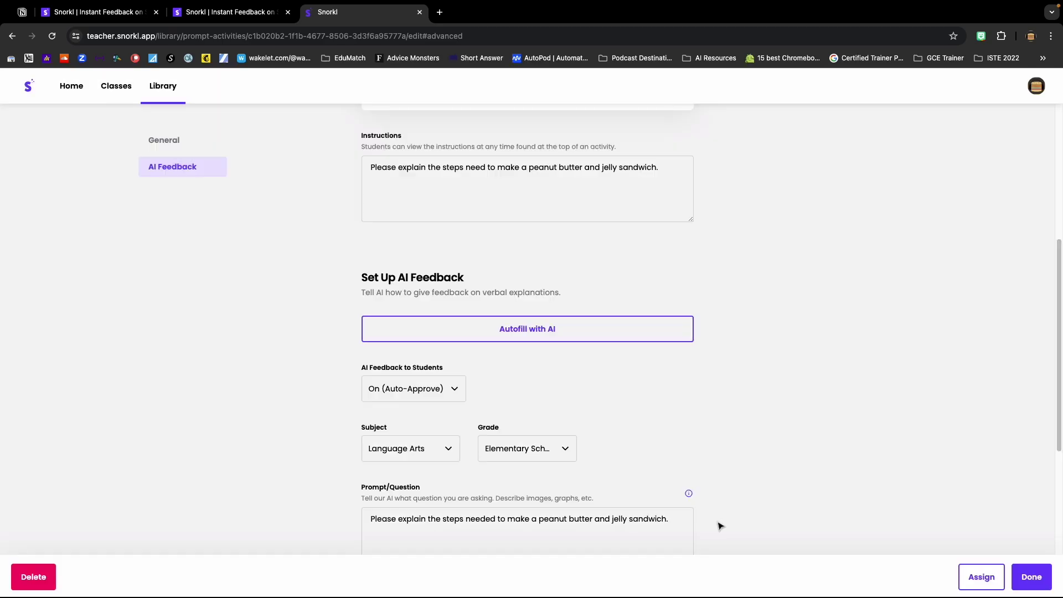
{"action": "scroll", "coordinate": [677, 426], "scroll_direction": "down", "scroll_amount": 4}
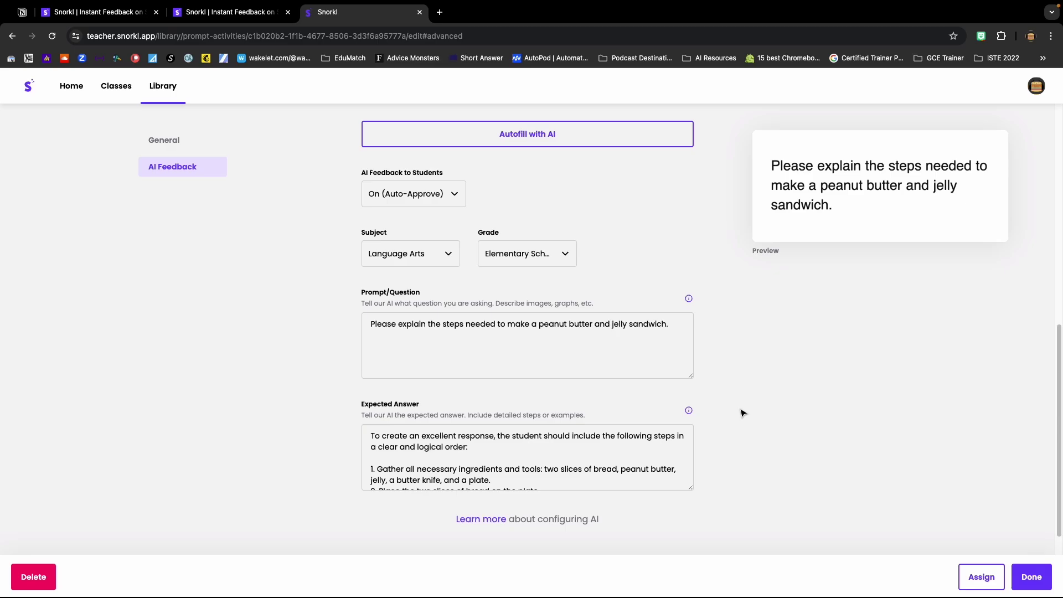
{"action": "scroll", "coordinate": [741, 411], "scroll_direction": "down", "scroll_amount": 3}
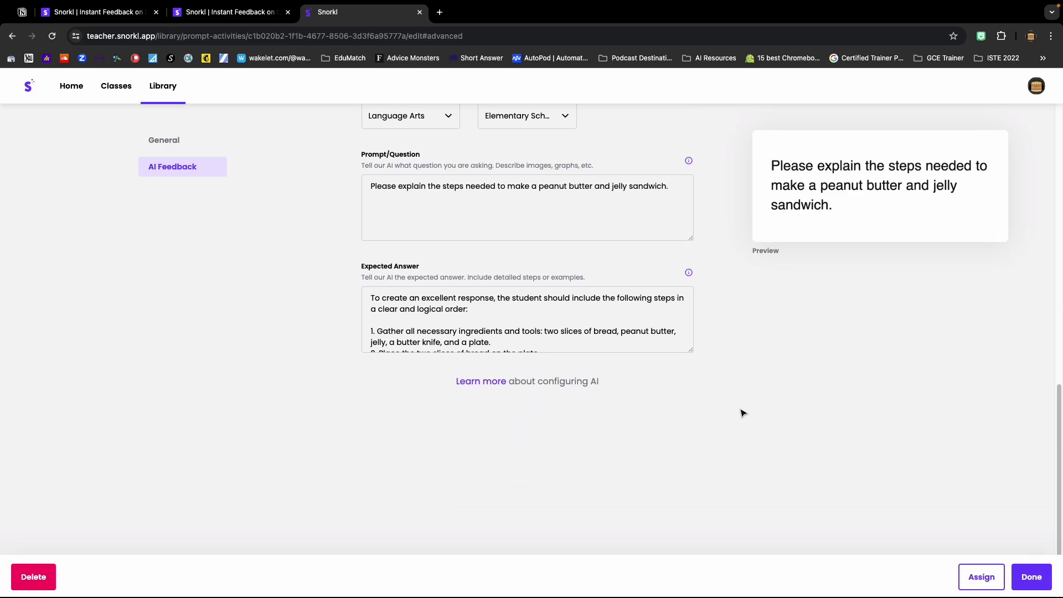
{"action": "left_click", "coordinate": [665, 325]}
{"action": "scroll", "coordinate": [659, 325], "scroll_direction": "down", "scroll_amount": 2}
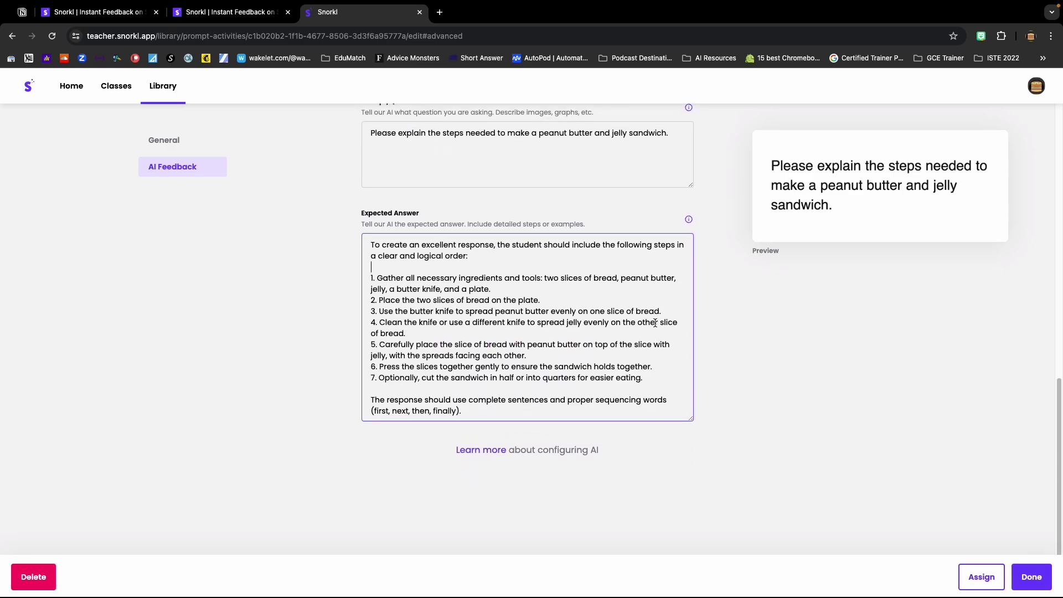
{"action": "scroll", "coordinate": [421, 344], "scroll_direction": "up", "scroll_amount": 2}
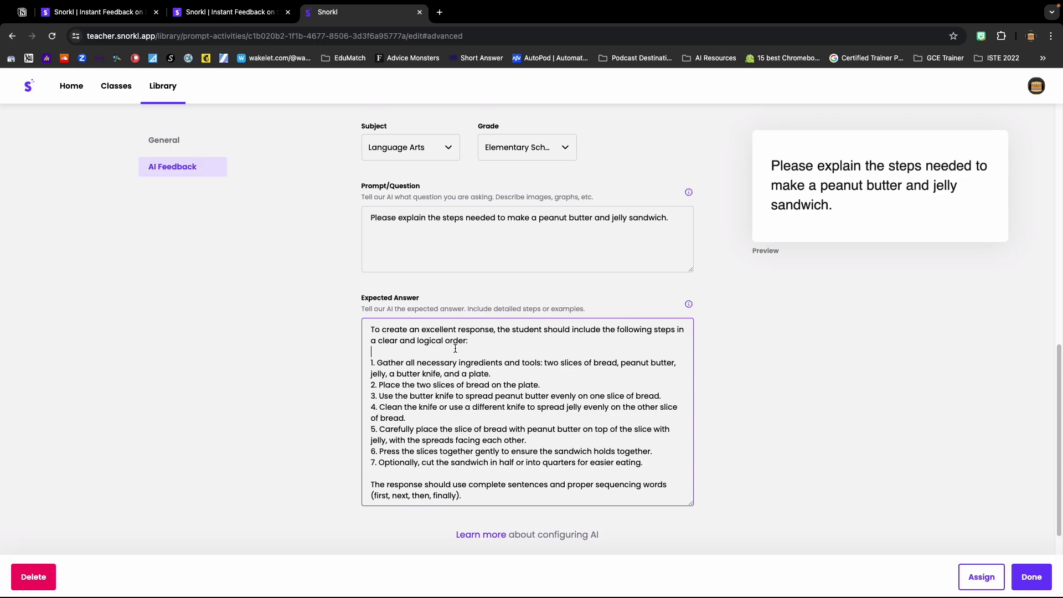
{"action": "scroll", "coordinate": [443, 348], "scroll_direction": "down", "scroll_amount": 2}
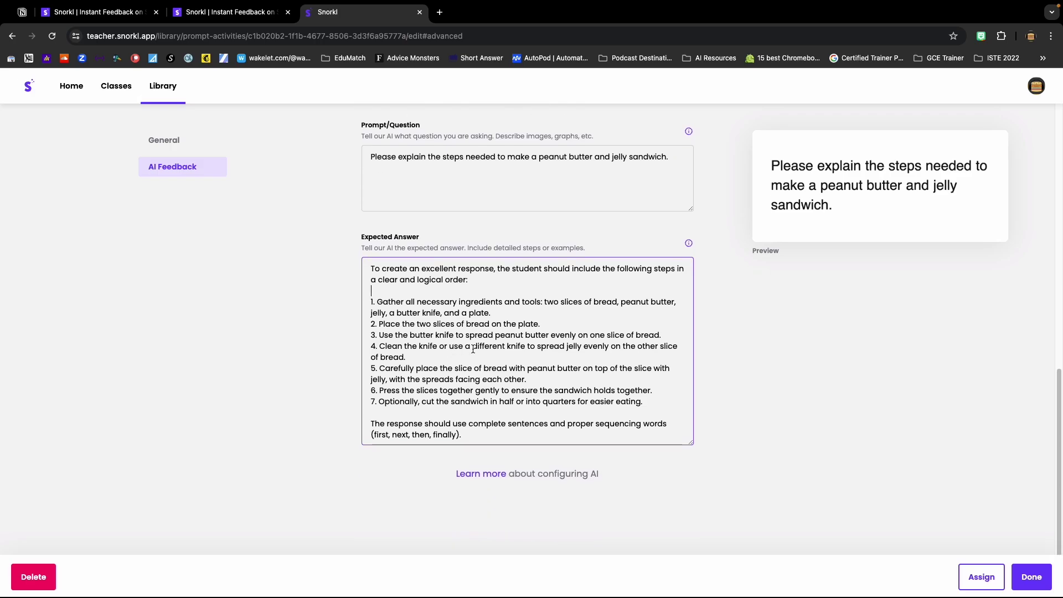
Save the activity and assign it to the EdTech Bites P. 1 class.
{"action": "left_click", "coordinate": [1032, 579]}
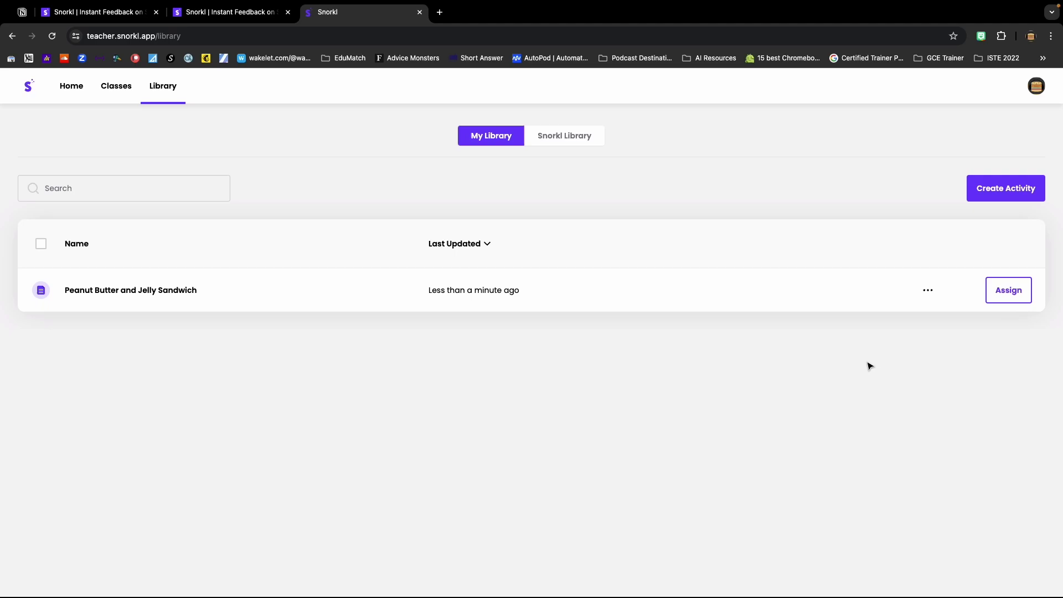
{"action": "left_click", "coordinate": [1009, 292]}
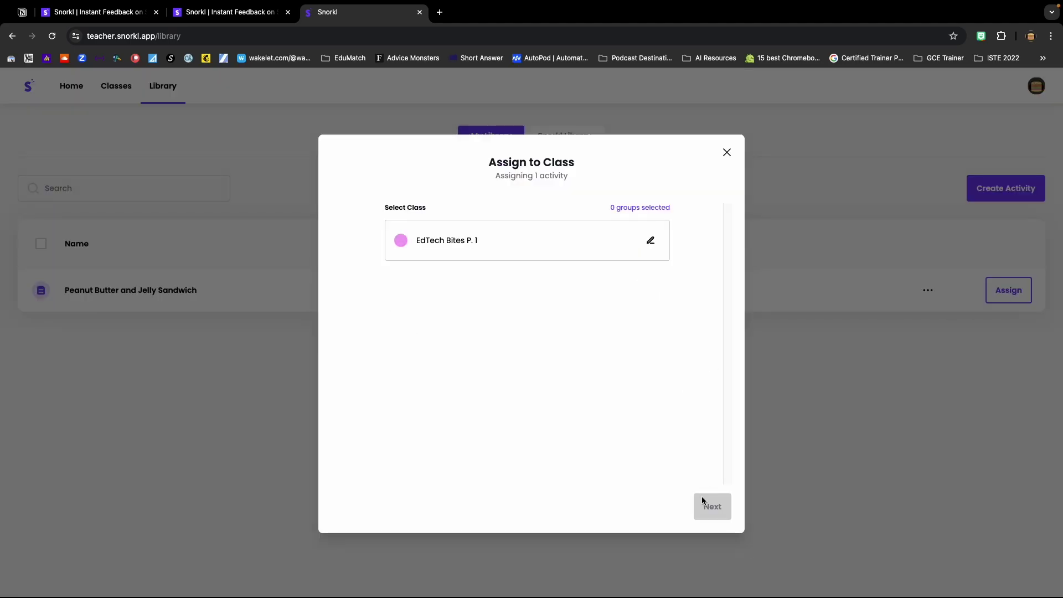
{"action": "left_click", "coordinate": [537, 252]}
{"action": "left_click", "coordinate": [720, 512]}
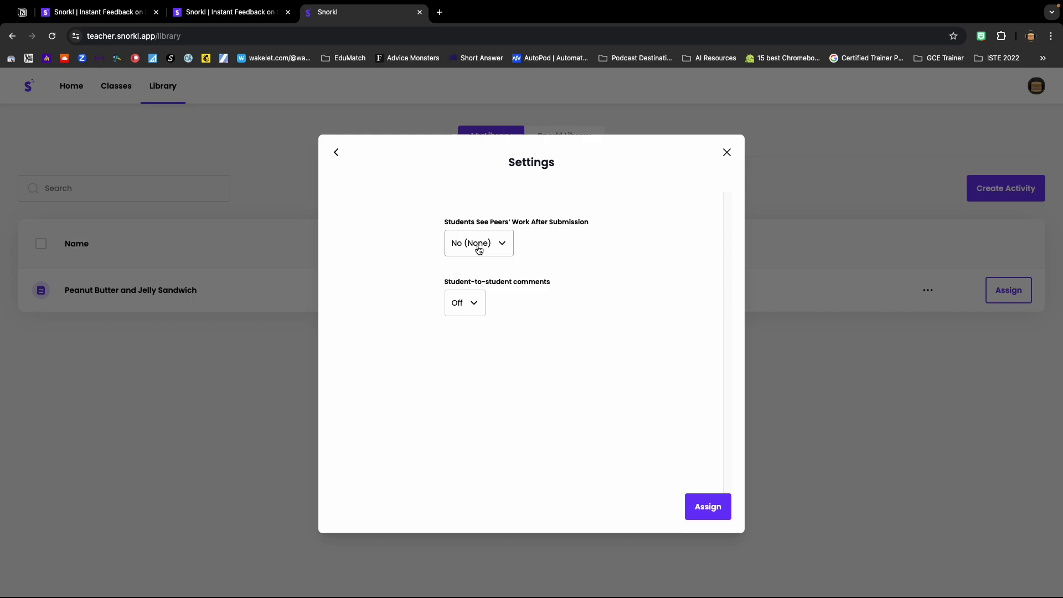
{"action": "left_click", "coordinate": [711, 507]}
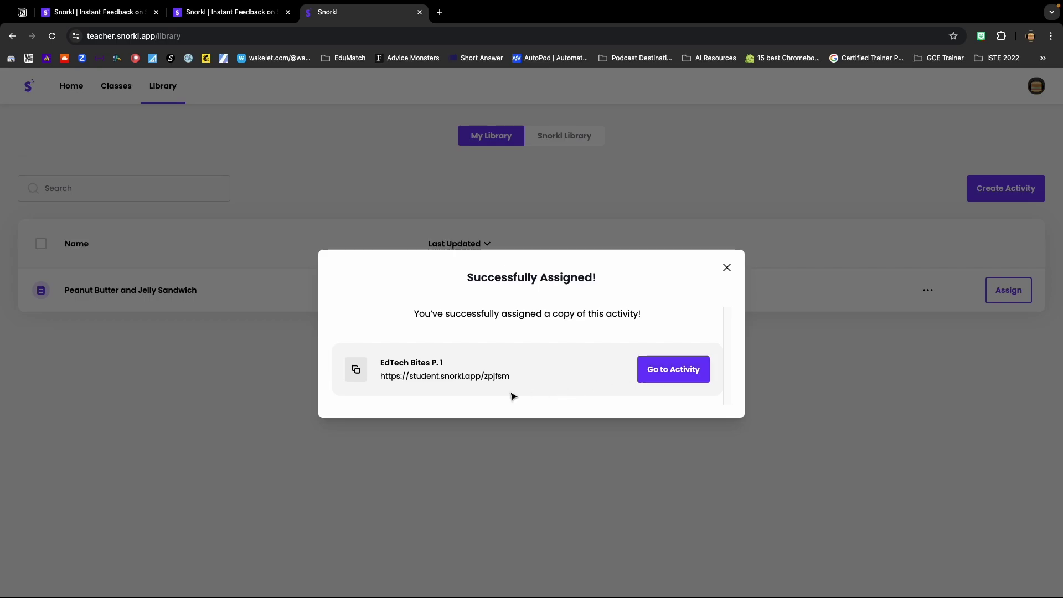
Copy the student join link from the Successfully Assigned dialog.
{"action": "left_click_drag", "start_coordinate": [437, 378], "coordinate": [369, 379]}
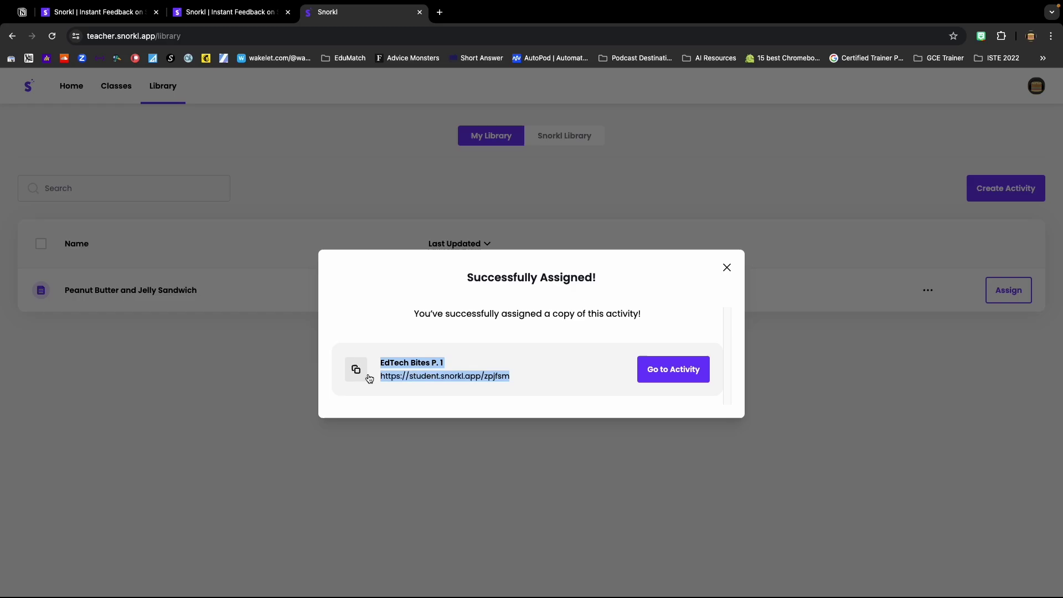
{"action": "left_click", "coordinate": [356, 369]}
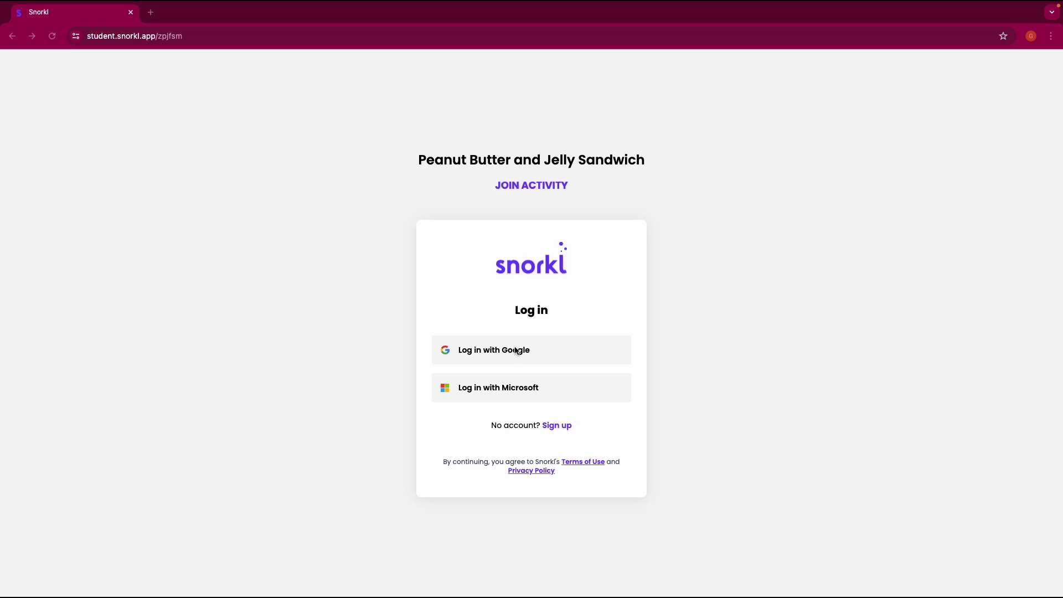
Log in to the activity with the student's Google account.
{"action": "left_click", "coordinate": [516, 351]}
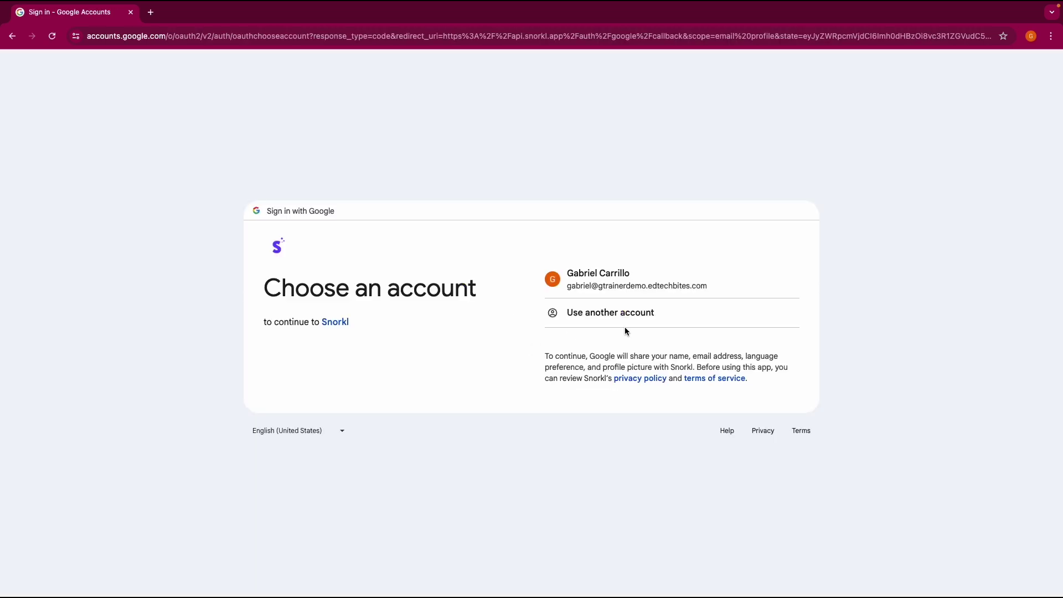
{"action": "left_click", "coordinate": [614, 282]}
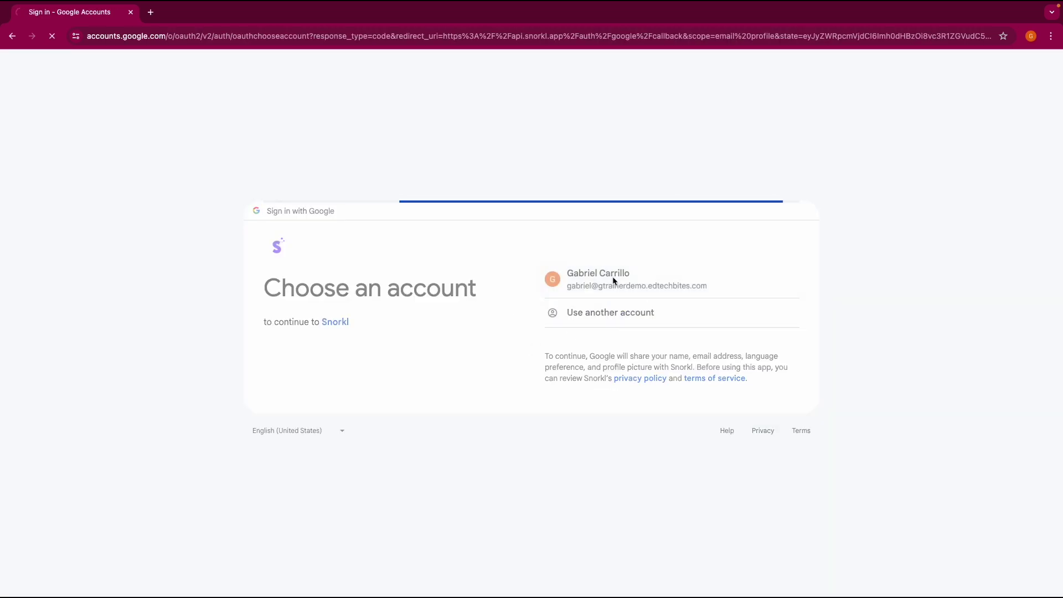
{"action": "left_click", "coordinate": [623, 387]}
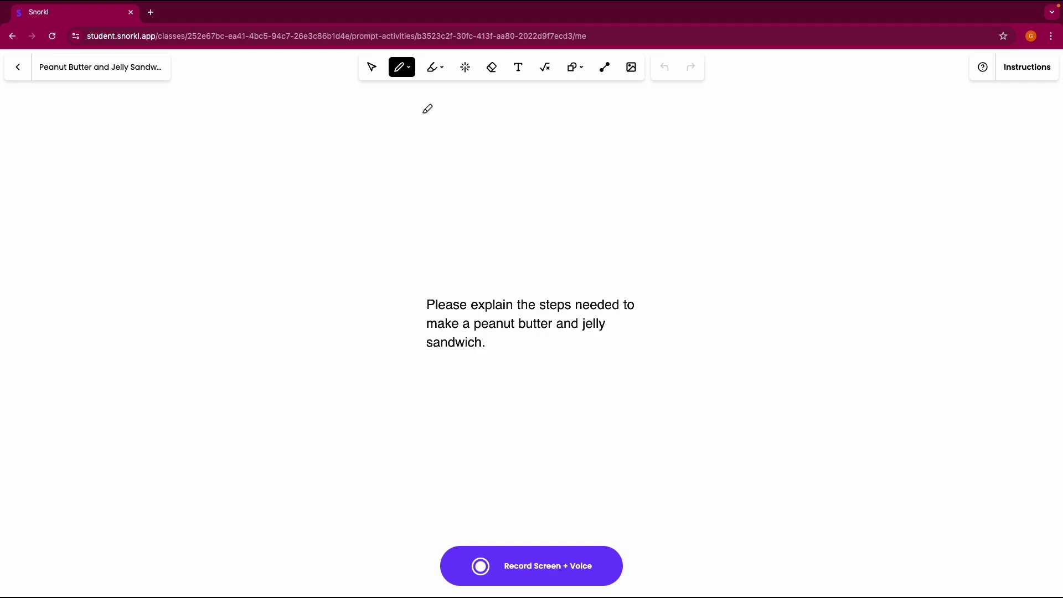
Start a Screen + Voice recording of the response and allow microphone access.
{"action": "left_click", "coordinate": [518, 566]}
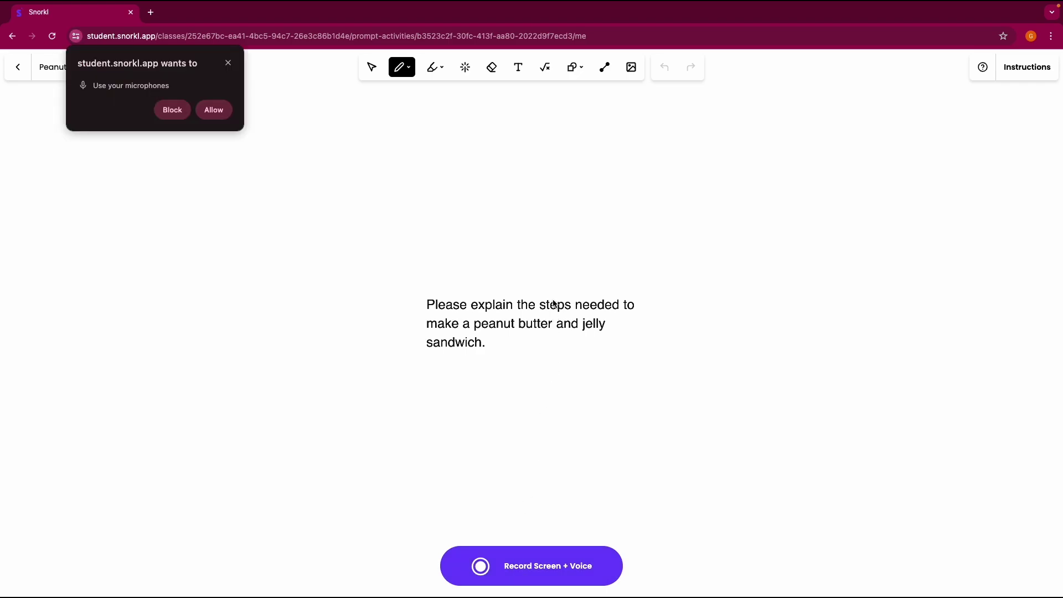
{"action": "left_click", "coordinate": [213, 111]}
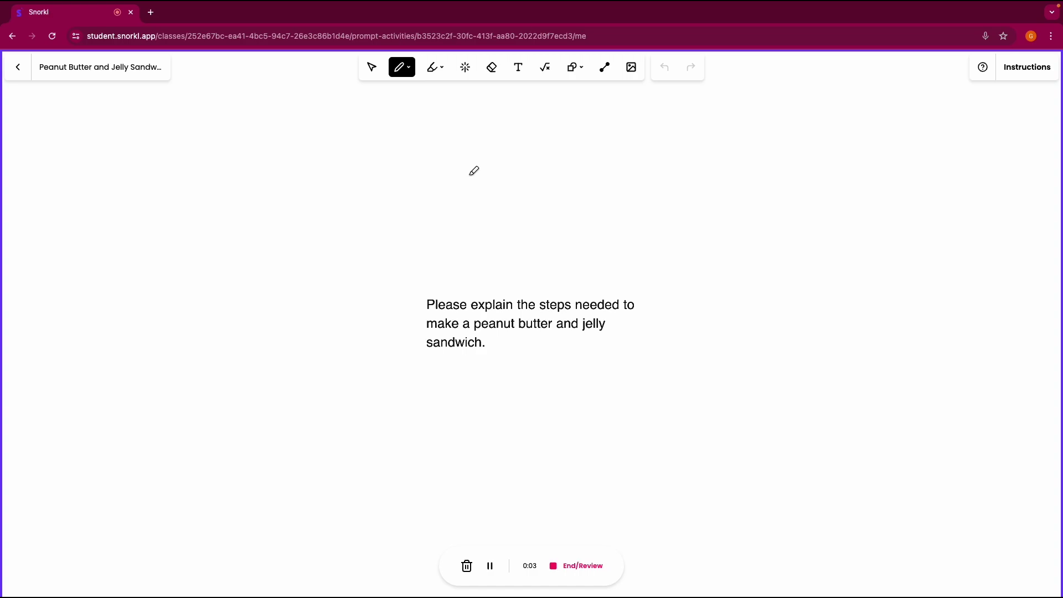
Add a text box with step 1 'gather the ingredients' and step 2 spreading peanut butter on one slice.
{"action": "left_click", "coordinate": [518, 67]}
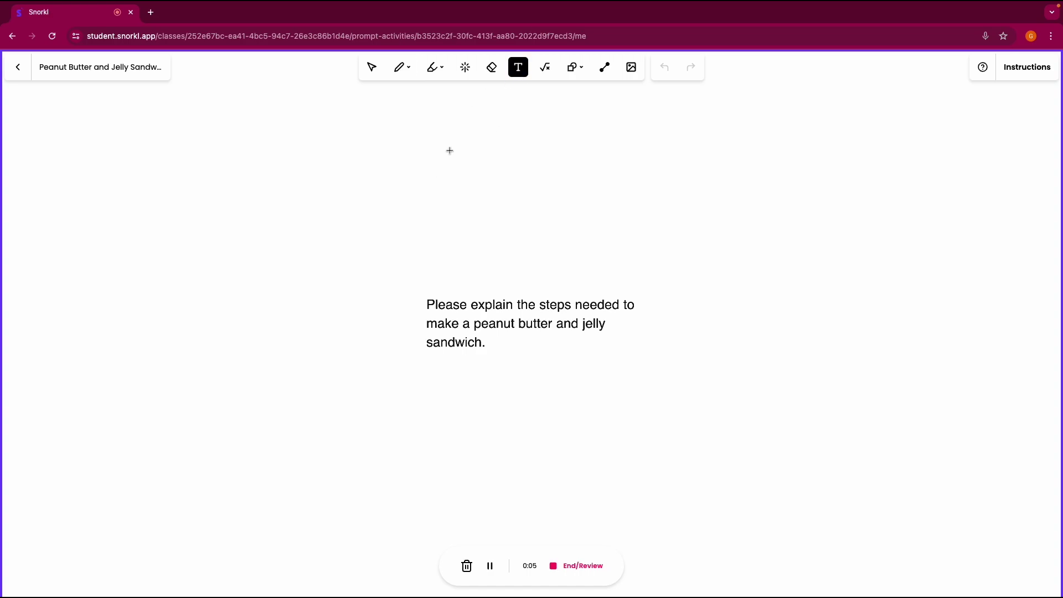
{"action": "left_click", "coordinate": [426, 128]}
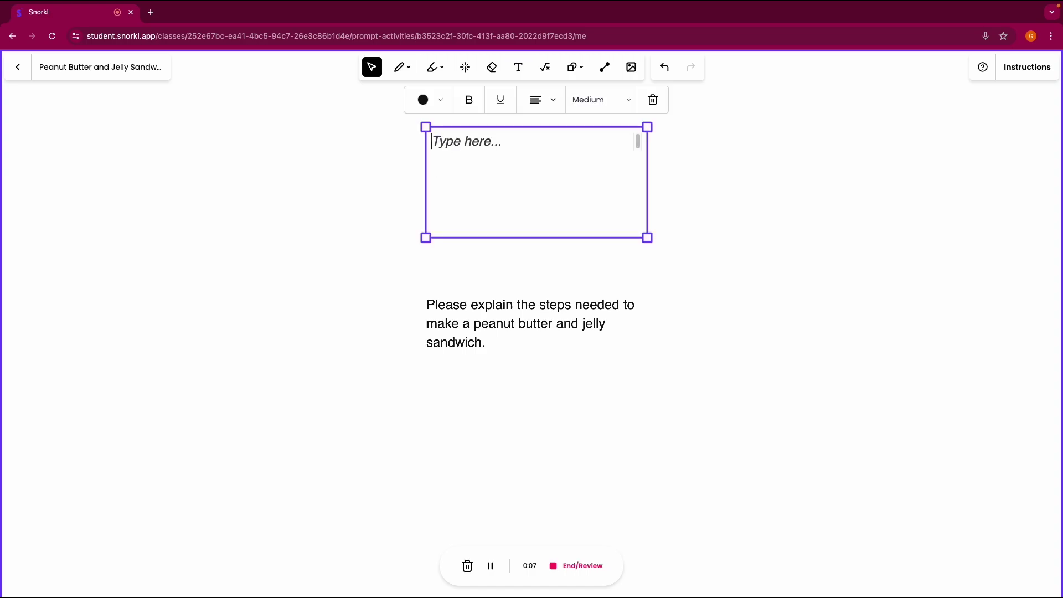
{"action": "type", "text": "1. g"}
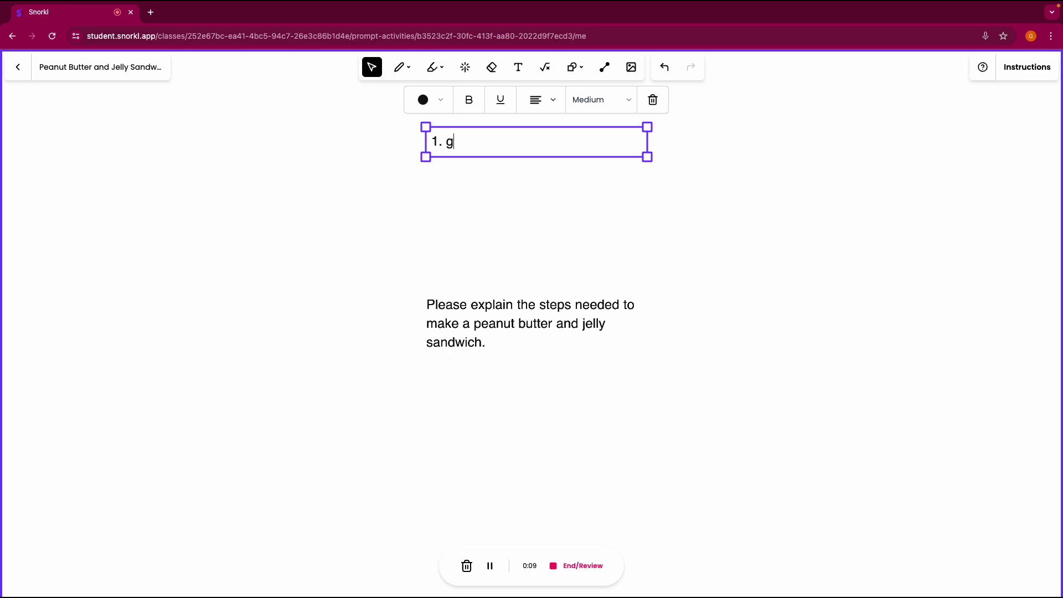
{"action": "type", "text": "ather the ingredients"}
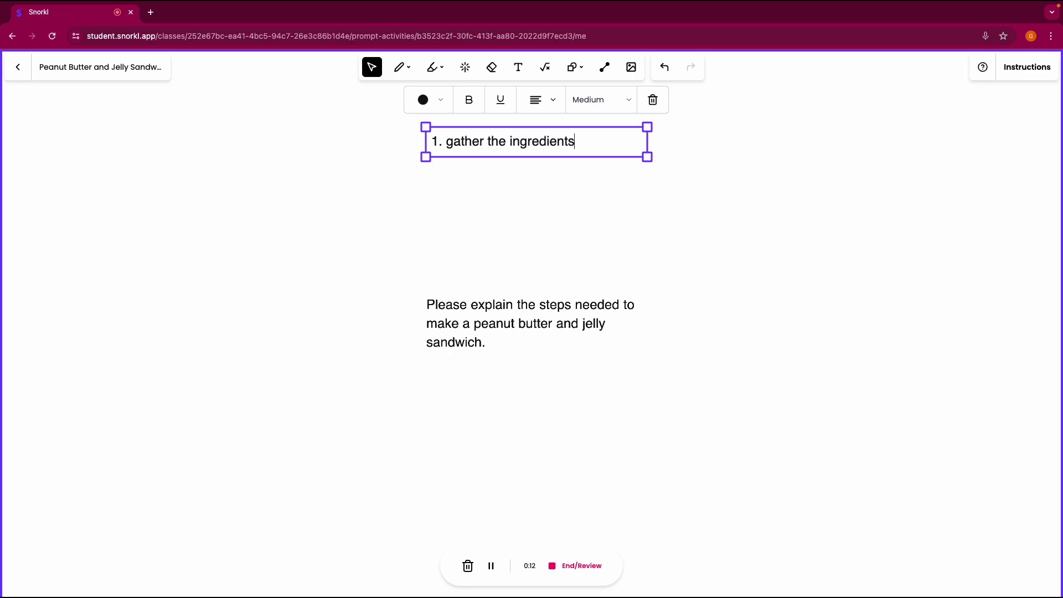
{"action": "key", "text": "Return"}
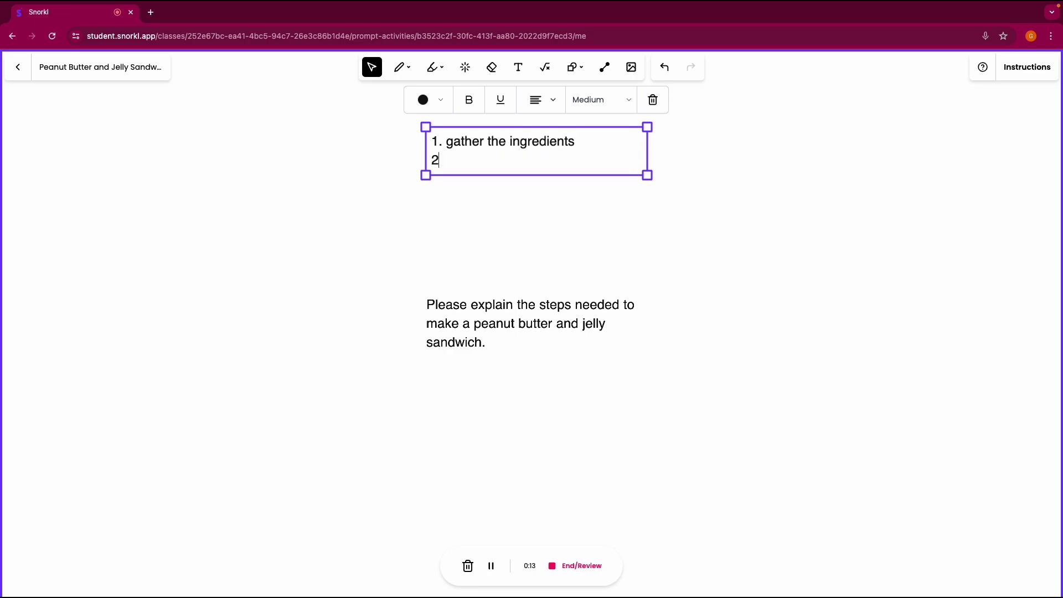
{"action": "type", "text": "2. take a butterknif"}
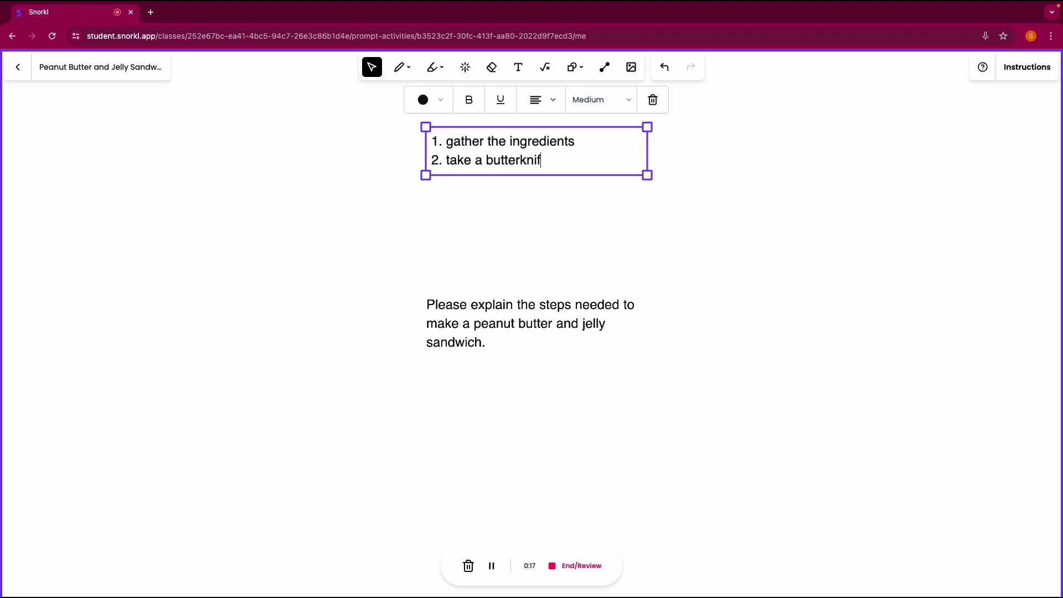
{"action": "type", "text": "e and spre"}
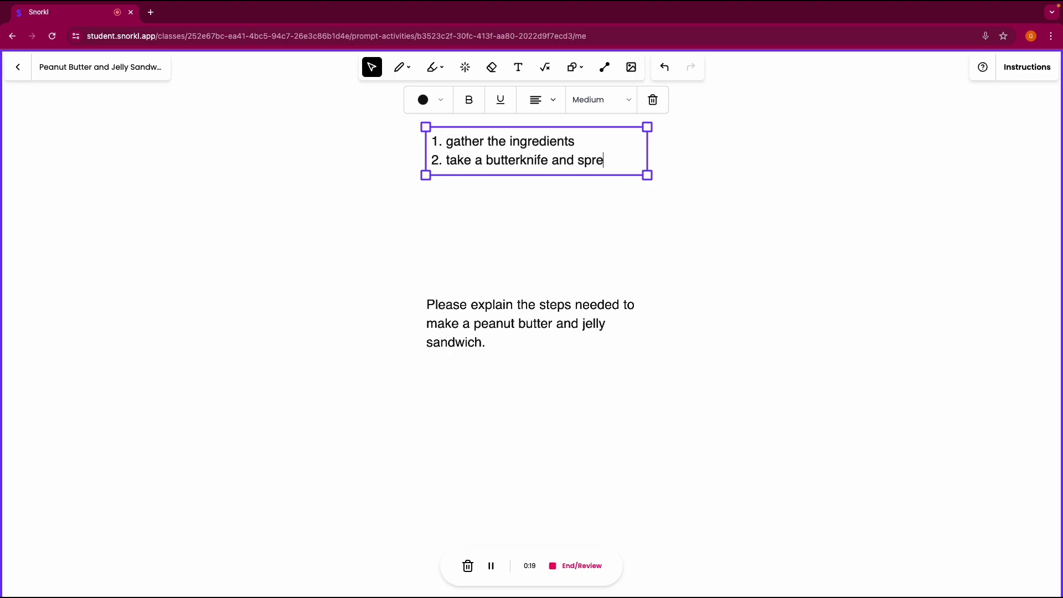
{"action": "type", "text": "ad some peanut"}
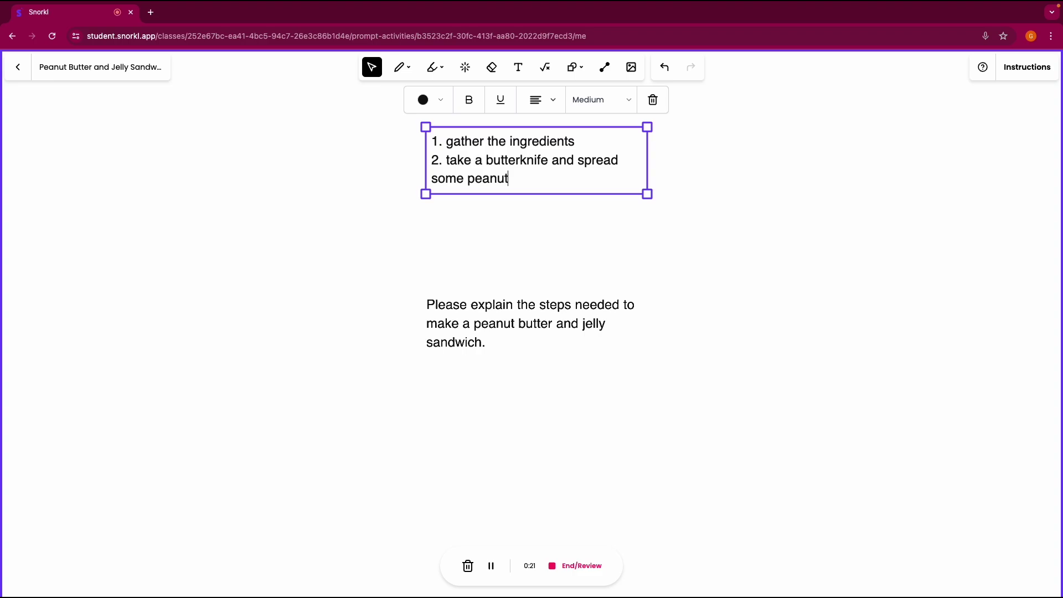
{"action": "type", "text": " butter onto "}
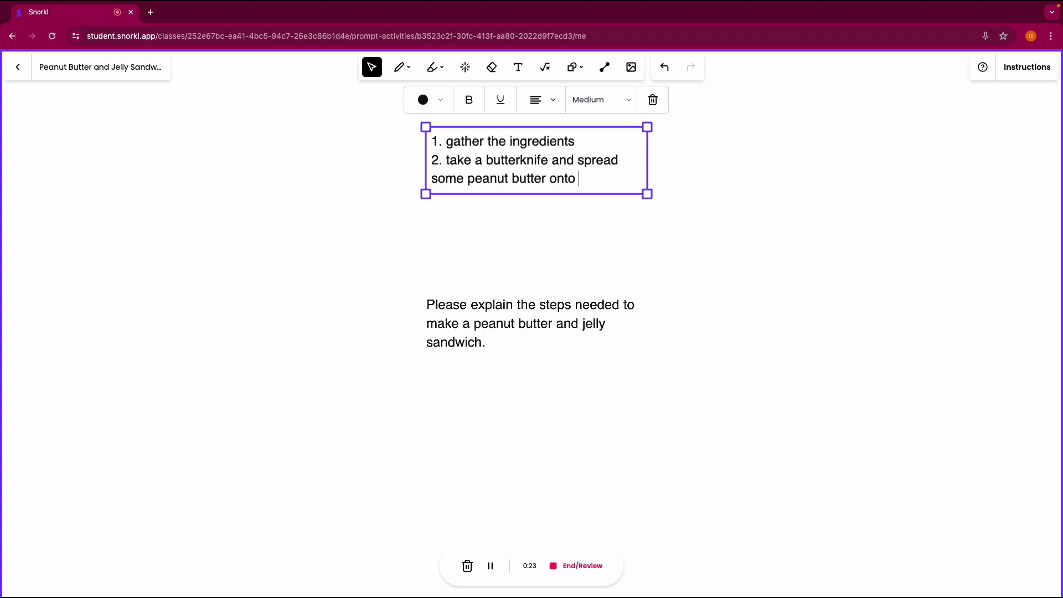
{"action": "type", "text": "one slide "}
{"action": "type", "text": "ce of brea"}
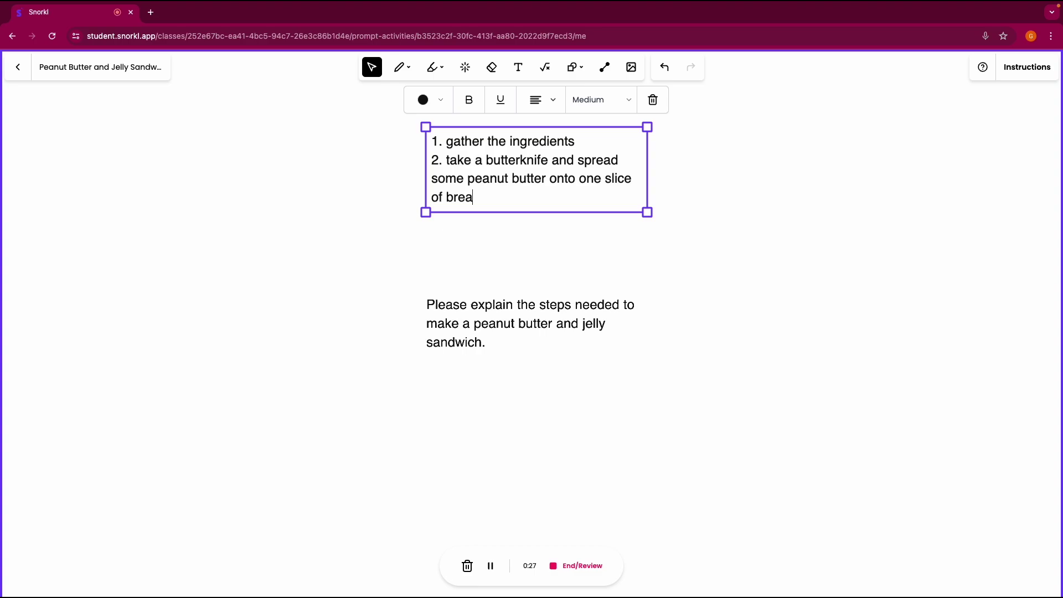
{"action": "type", "text": "k."}
{"action": "key", "text": "Return"}
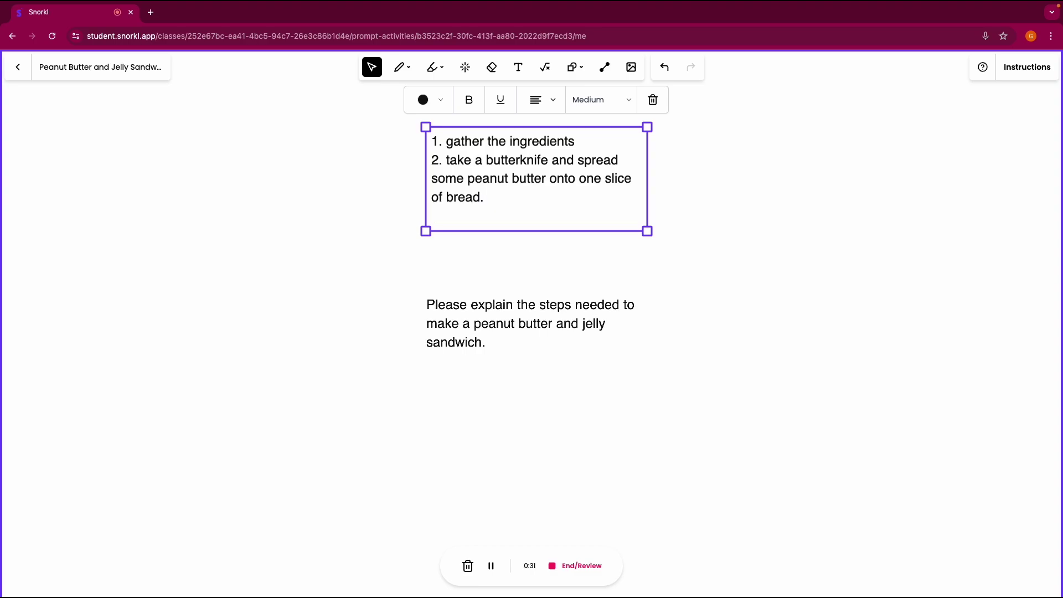
Write step 3, spreading jelly on the other slice, and begin step 4 about putting slices together.
{"action": "type", "text": "Ne"}
{"action": "key", "text": "BackSpace"}
{"action": "key", "text": "BackSpace"}
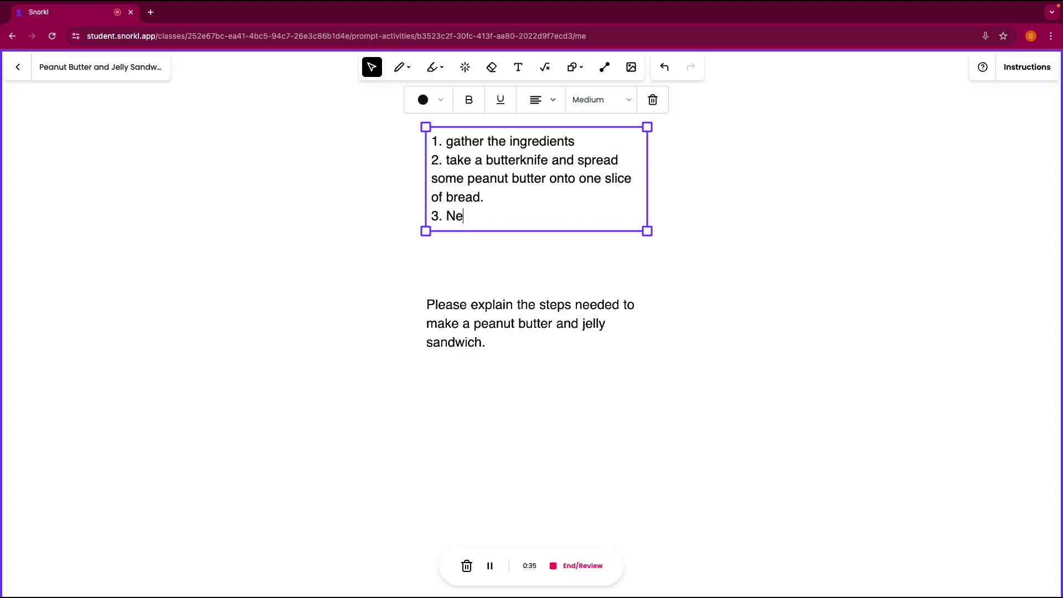
{"action": "type", "text": "xt, take some j"}
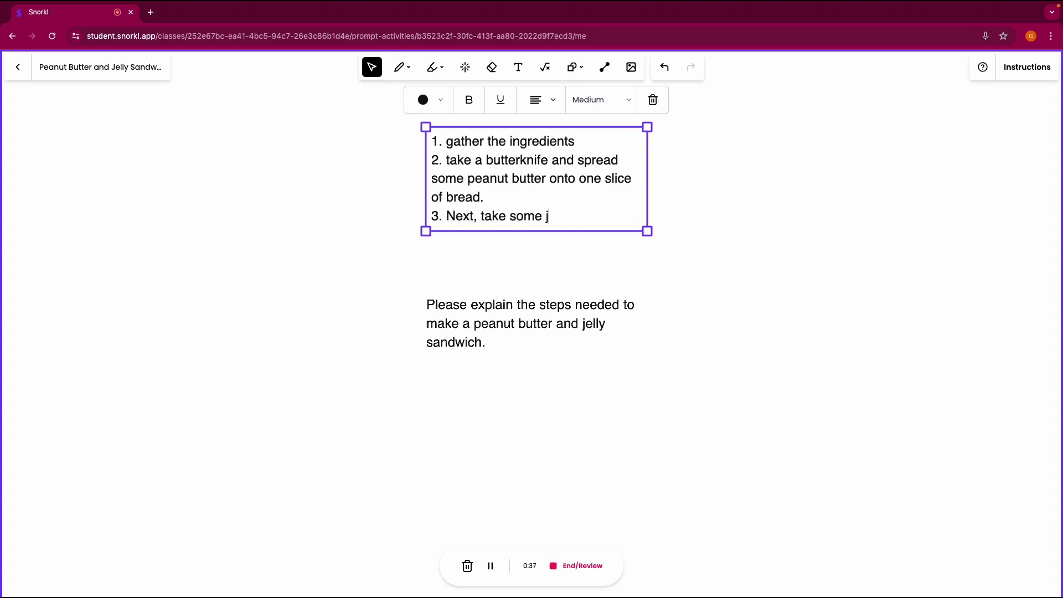
{"action": "type", "text": "elly and spread"}
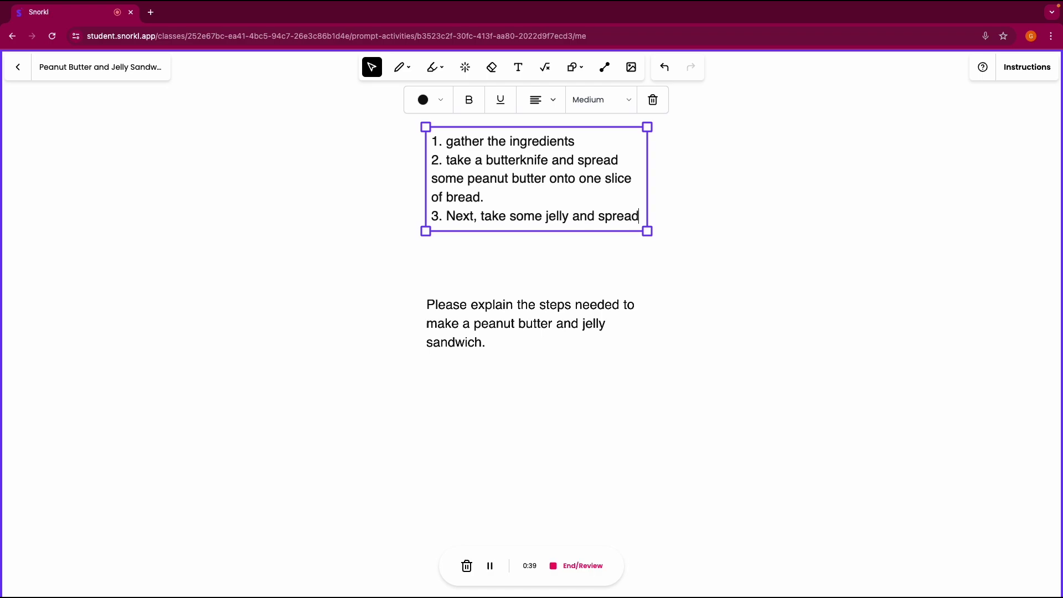
{"action": "type", "text": " that o"}
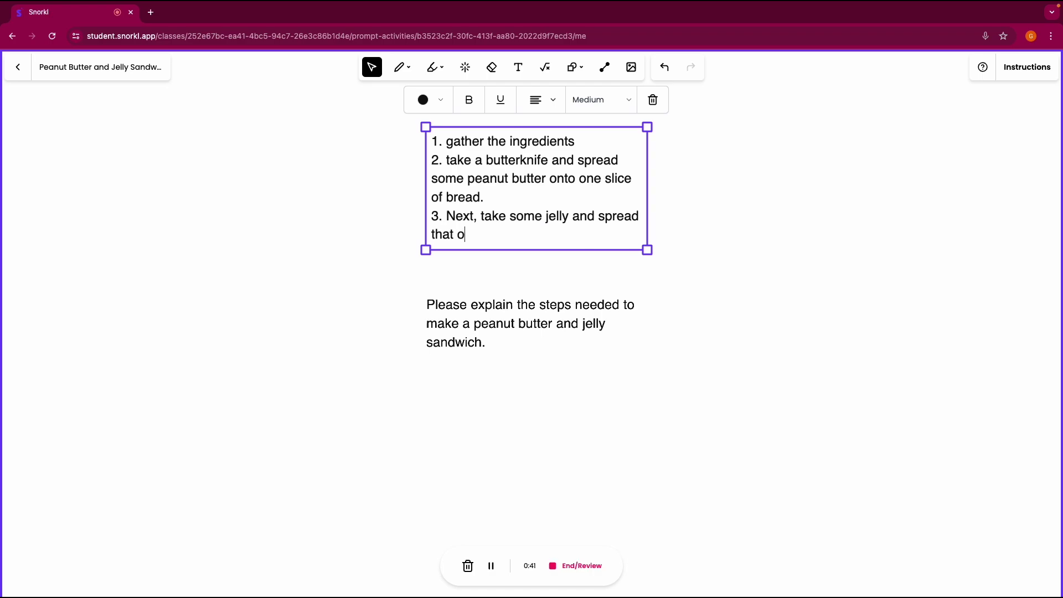
{"action": "type", "text": "n the other slide"}
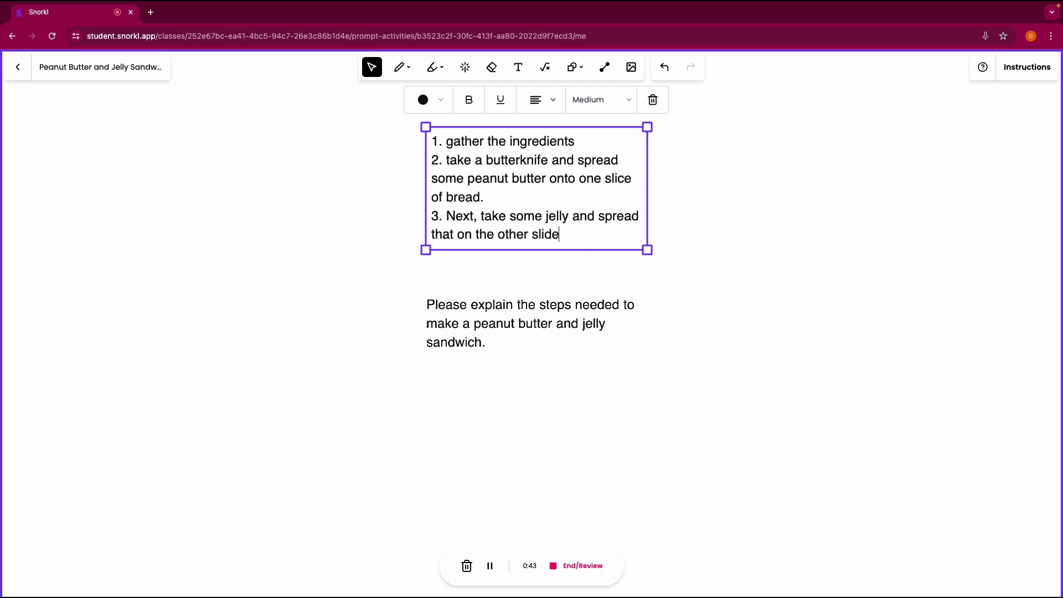
{"action": "key", "text": "BackSpace"}
{"action": "key", "text": "BackSpace"}
{"action": "type", "text": "ce of bread. 3."}
{"action": "key", "text": "Return"}
{"action": "type", "text": "4"}
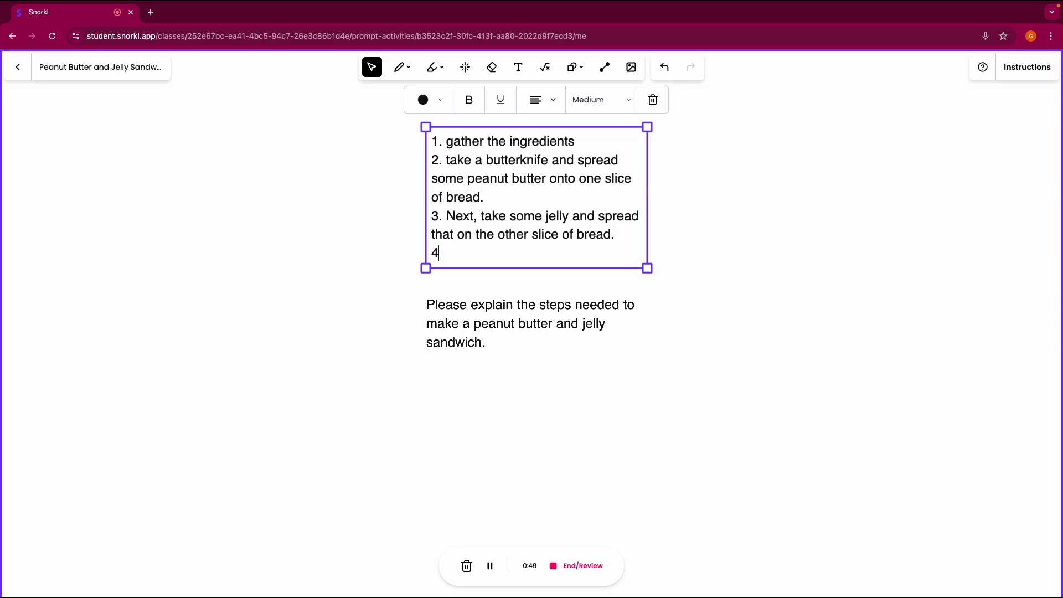
{"action": "type", "text": ". Put the two sl"}
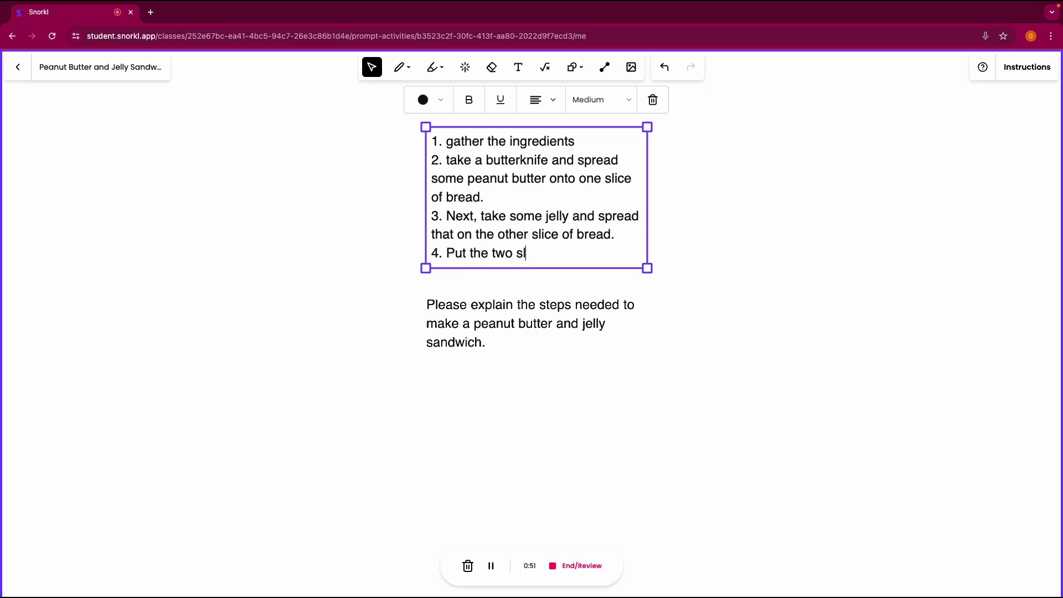
{"action": "type", "text": "ices tog"}
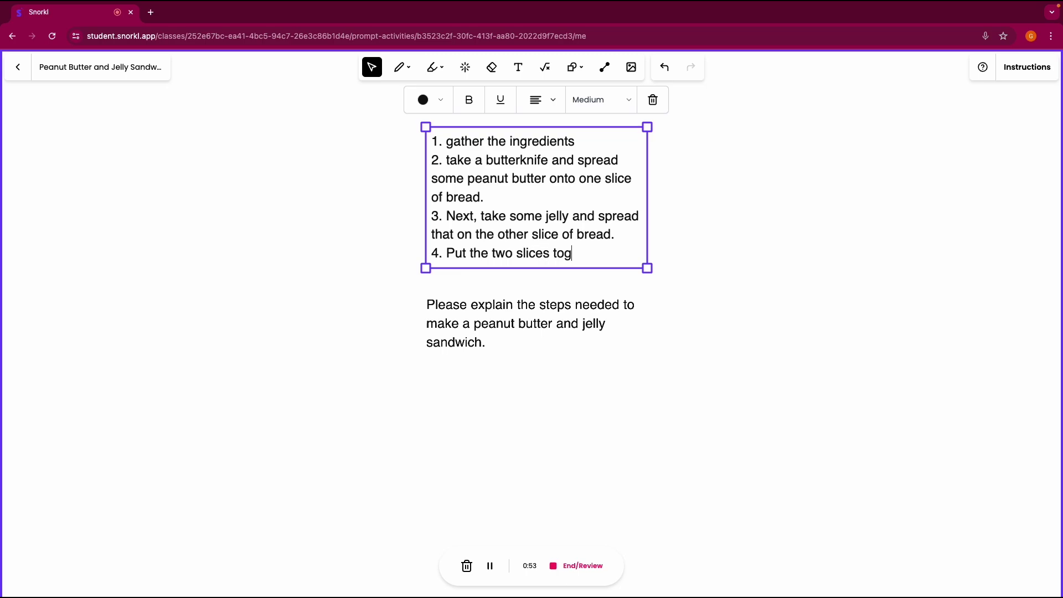
{"action": "type", "text": "ether so that the peanut"}
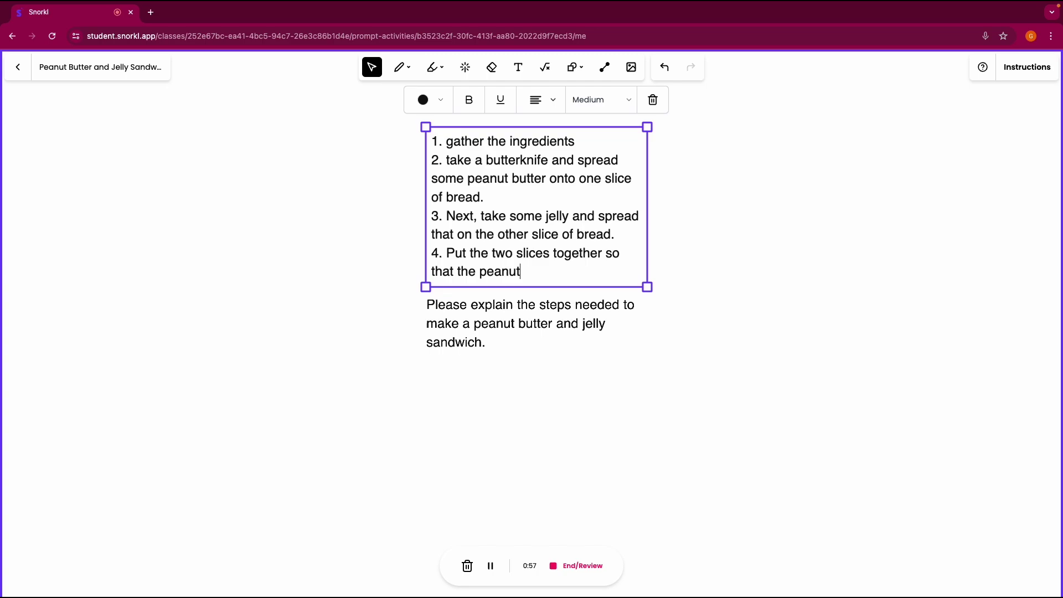
{"action": "type", "text": " butter and je"}
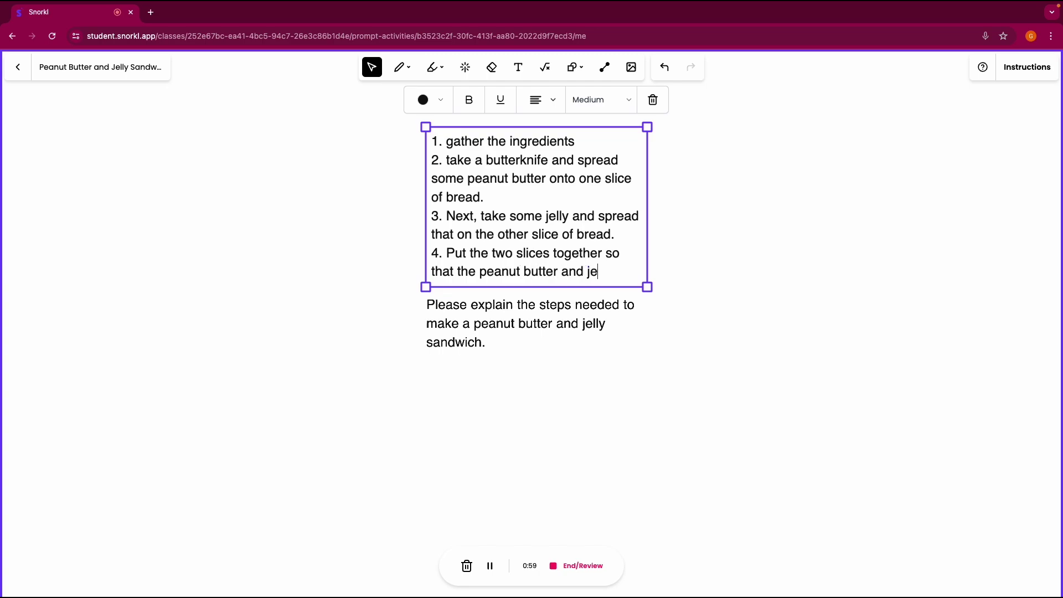
{"action": "type", "text": "lly are not"}
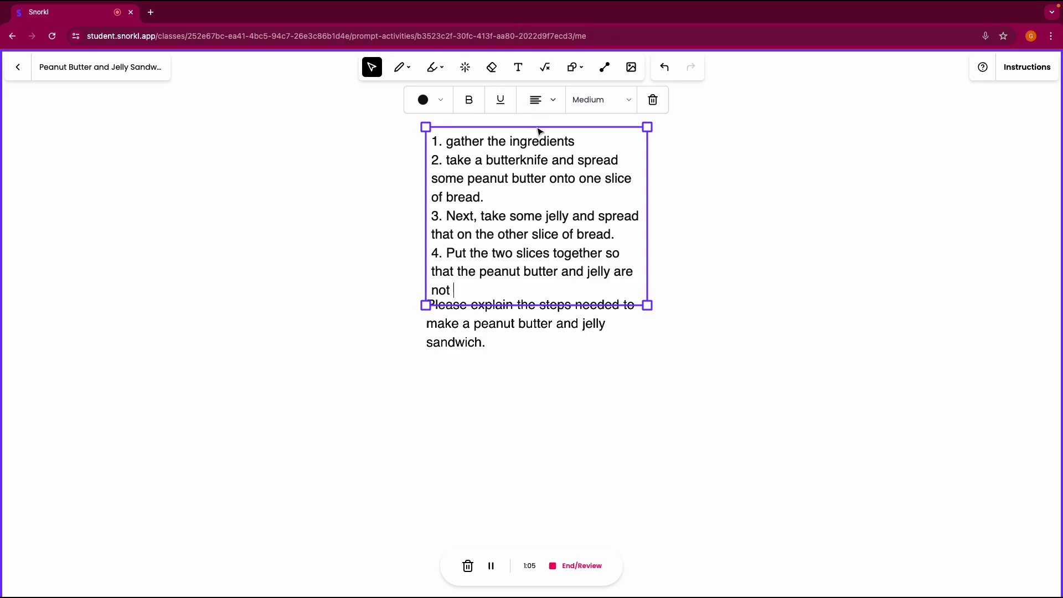
Move the steps left of the prompt, add step '5. Enjoy', and end the recording.
{"action": "left_click_drag", "start_coordinate": [583, 297], "coordinate": [302, 327]}
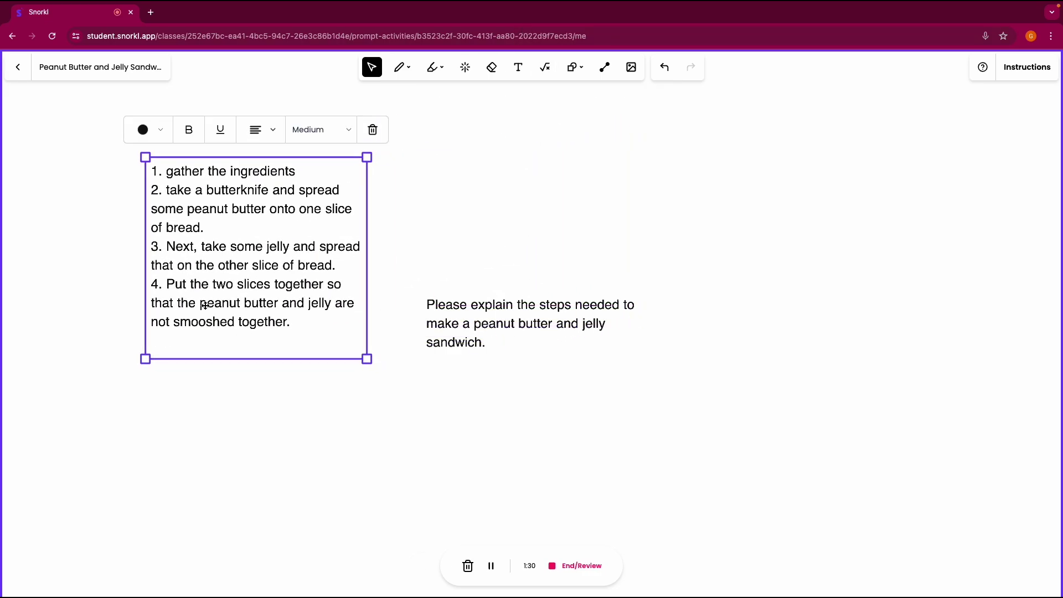
{"action": "key", "text": "Return"}
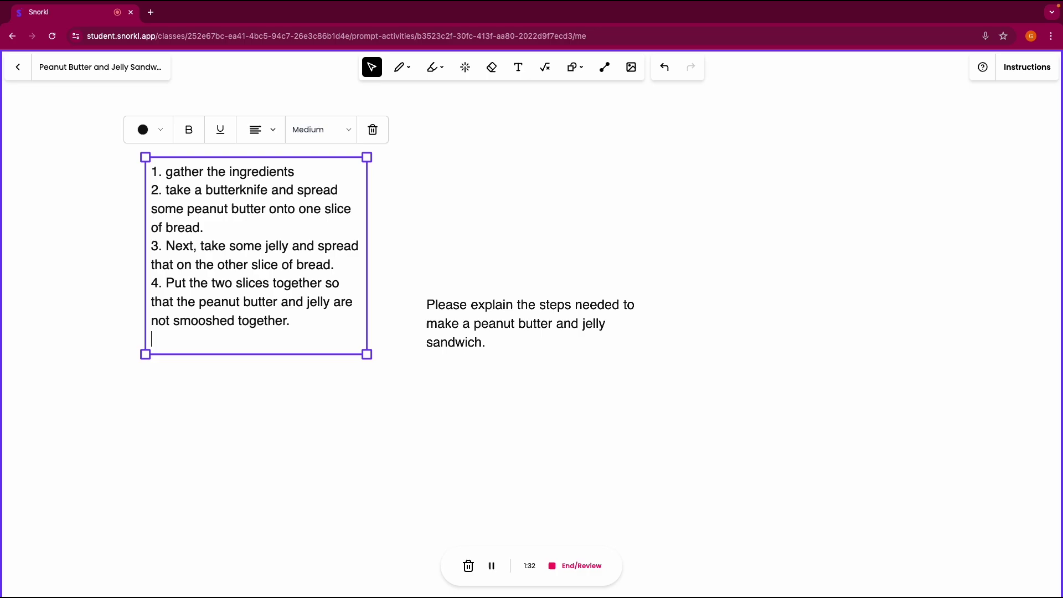
{"action": "type", "text": "5. Enjjoy"}
{"action": "key", "text": "BackSpace"}
{"action": "key", "text": "BackSpace"}
{"action": "key", "text": "BackSpace"}
{"action": "type", "text": "oy"}
{"action": "left_click", "coordinate": [575, 569]}
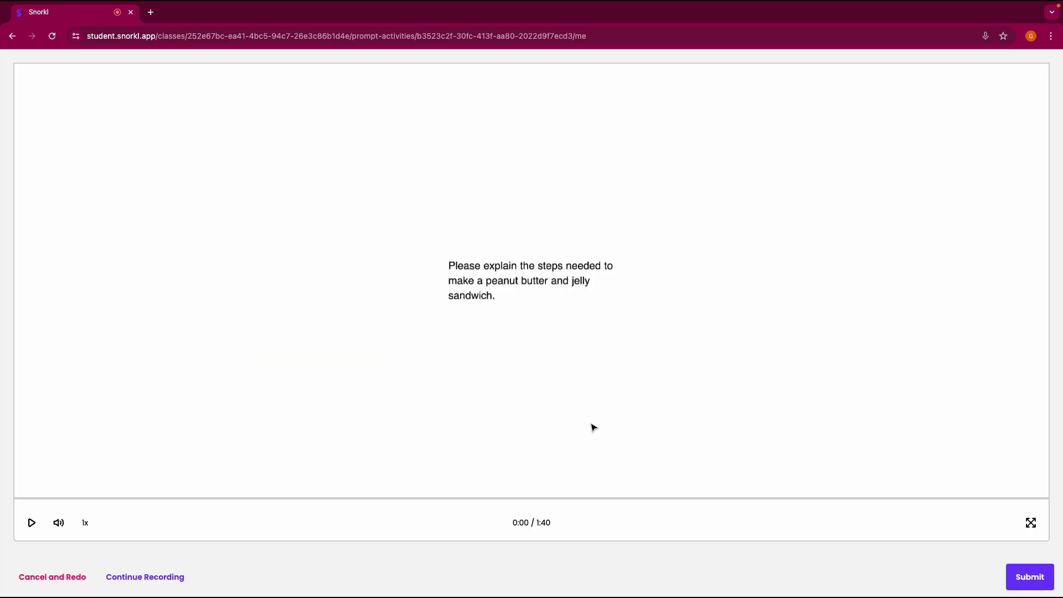
Submit the recorded answer and read the Snorkl-AI feedback at the red timeline markers.
{"action": "left_click", "coordinate": [1028, 578]}
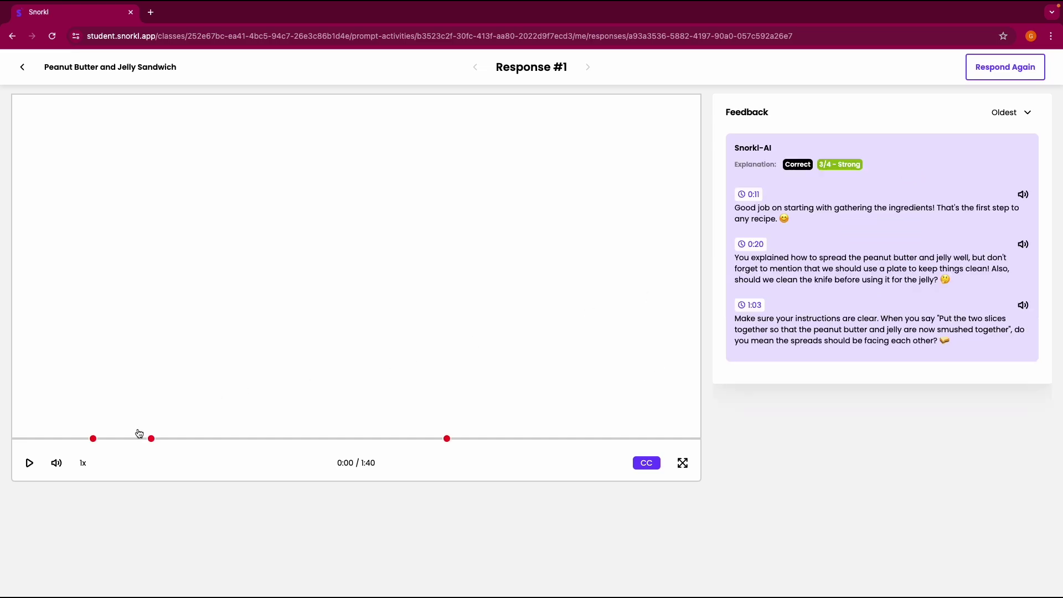
{"action": "mouse_move", "coordinate": [93, 444]}
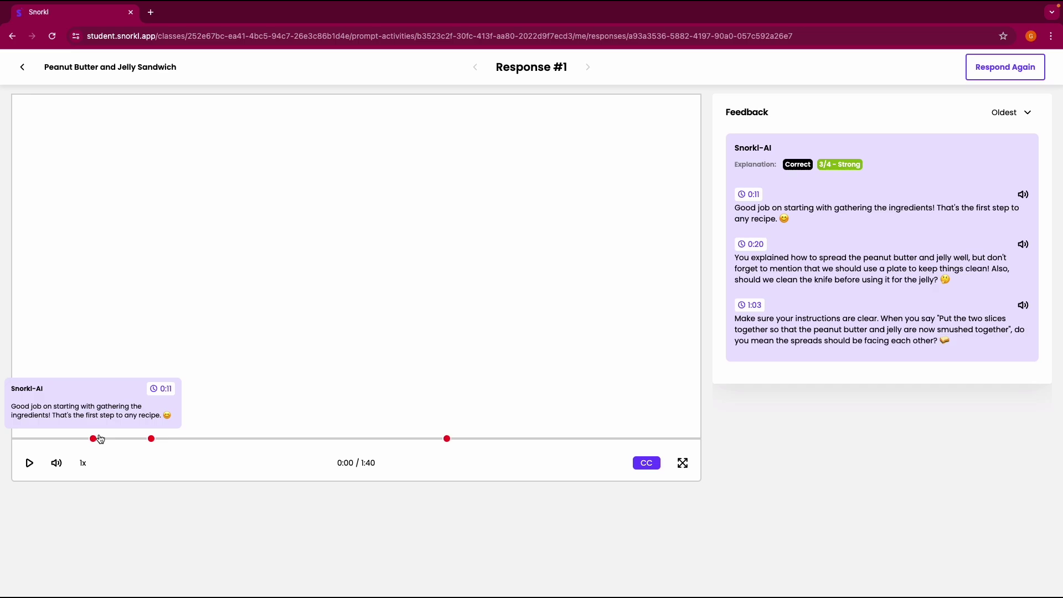
{"action": "mouse_move", "coordinate": [449, 444]}
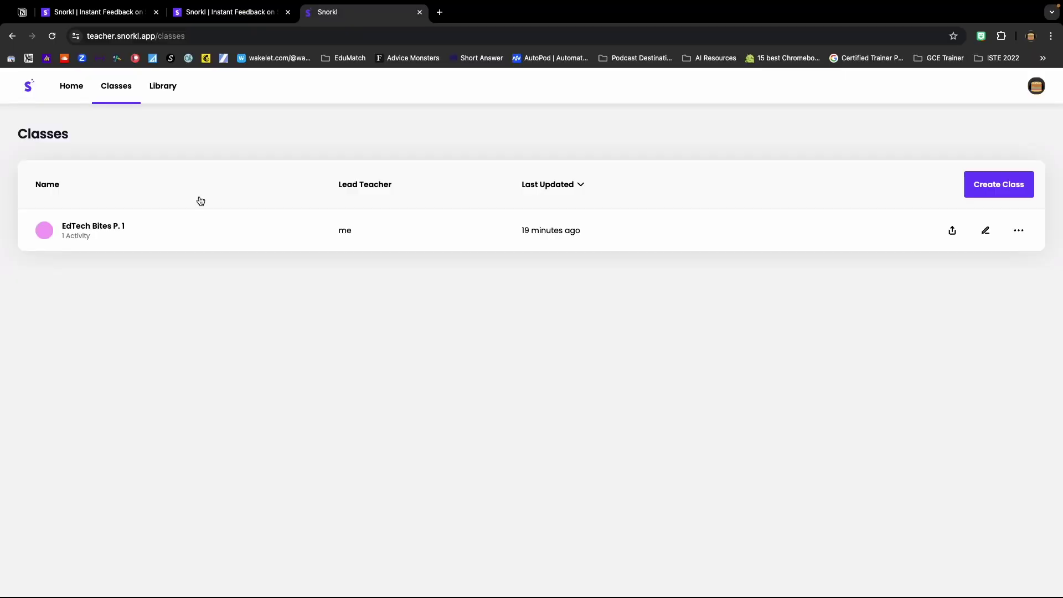
Open Response #1 to the Peanut Butter and Jelly Sandwich activity in EdTech Bites P. 1.
{"action": "left_click", "coordinate": [101, 230]}
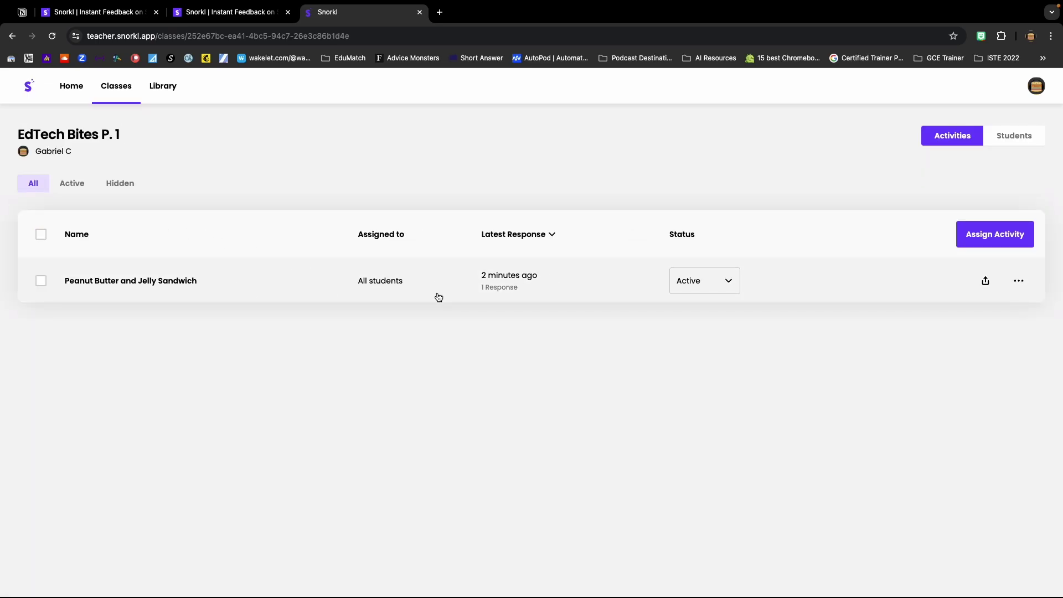
{"action": "left_click", "coordinate": [509, 290]}
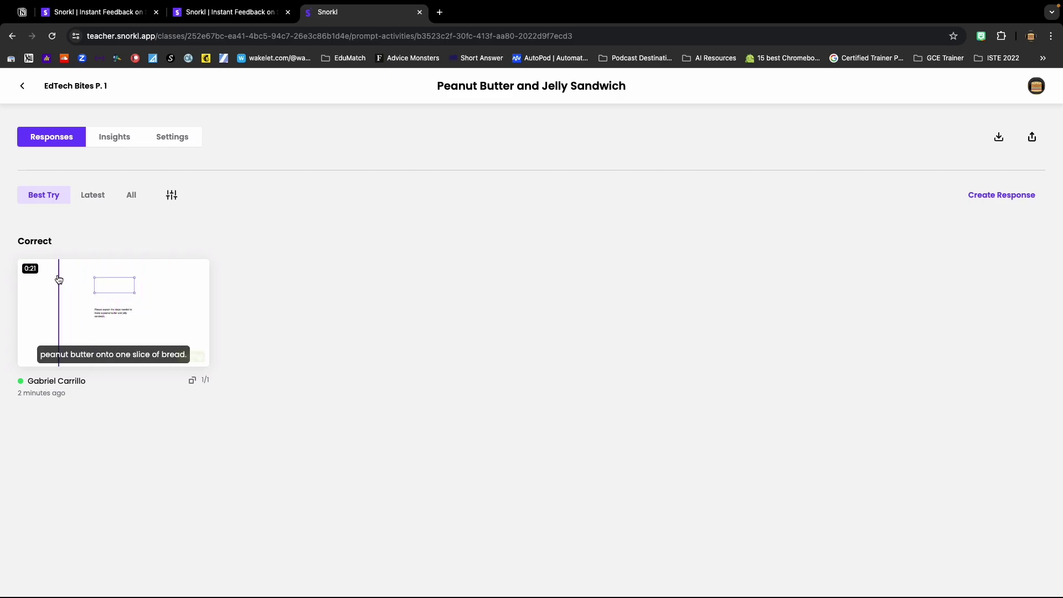
{"action": "left_click", "coordinate": [58, 278]}
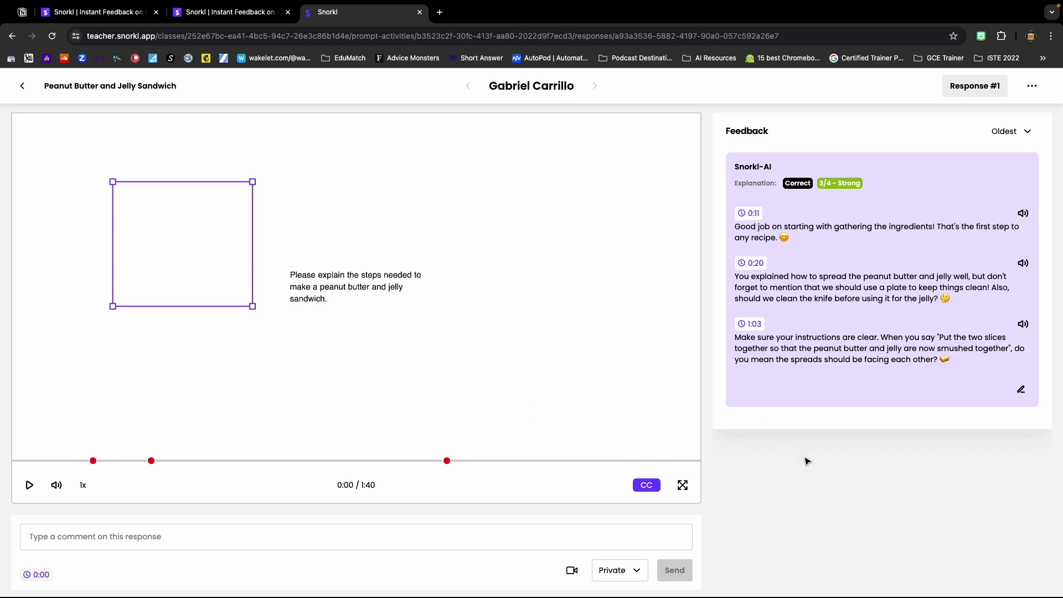
Comment 'Great job. I'd love to see you try it again with the reccomendations that Snorkl gave' on the response.
{"action": "left_click", "coordinate": [87, 536]}
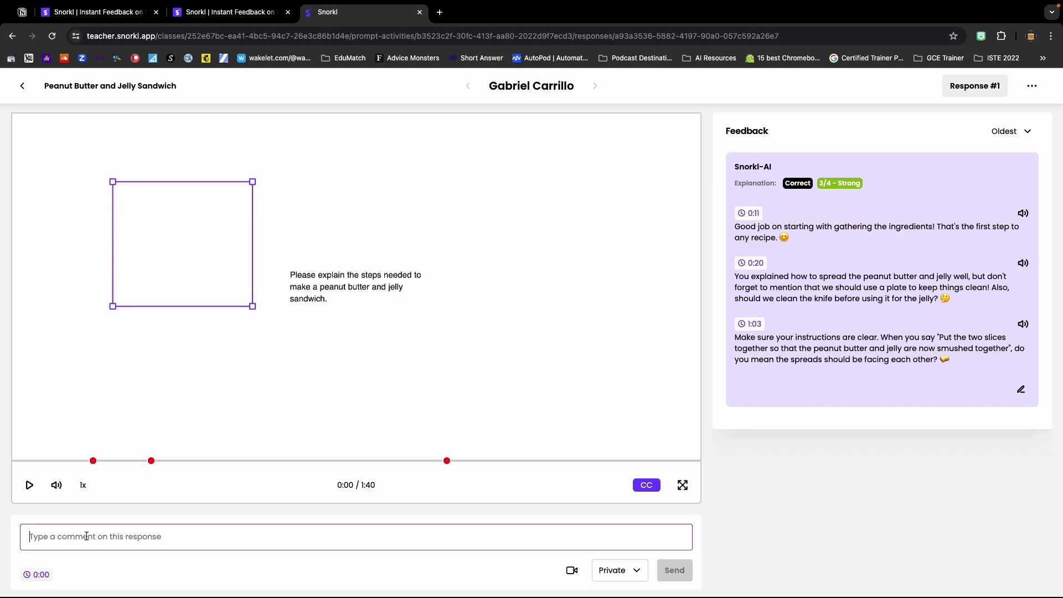
{"action": "type", "text": "Great job. I'd love to see you try it again with the reccomendations that Snorkl gave you."}
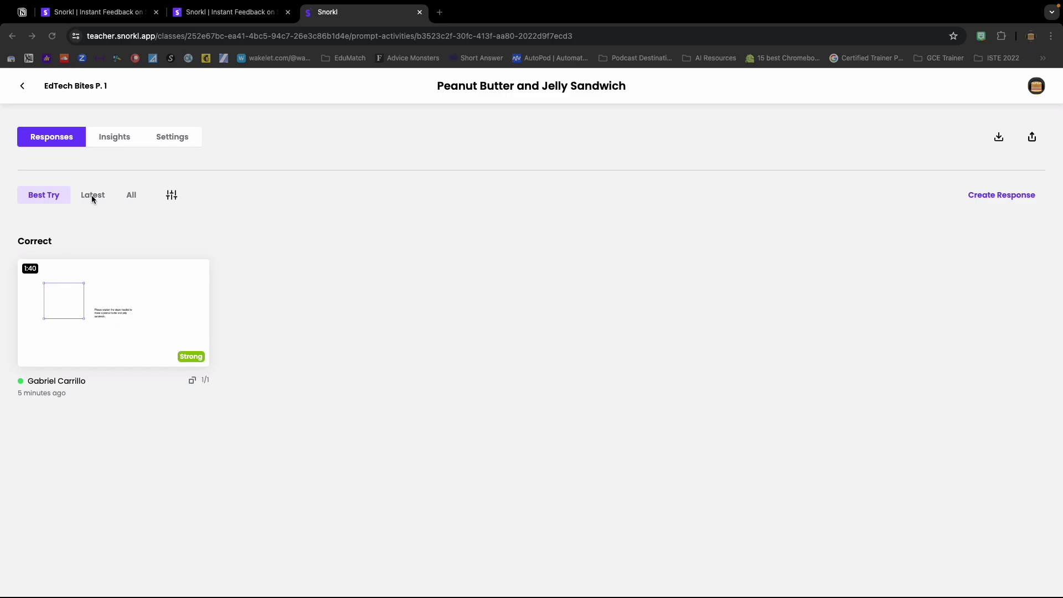
Show the activity's Insights: Performance Trends on Correct Responses and Minor Details Omission.
{"action": "left_click", "coordinate": [123, 142]}
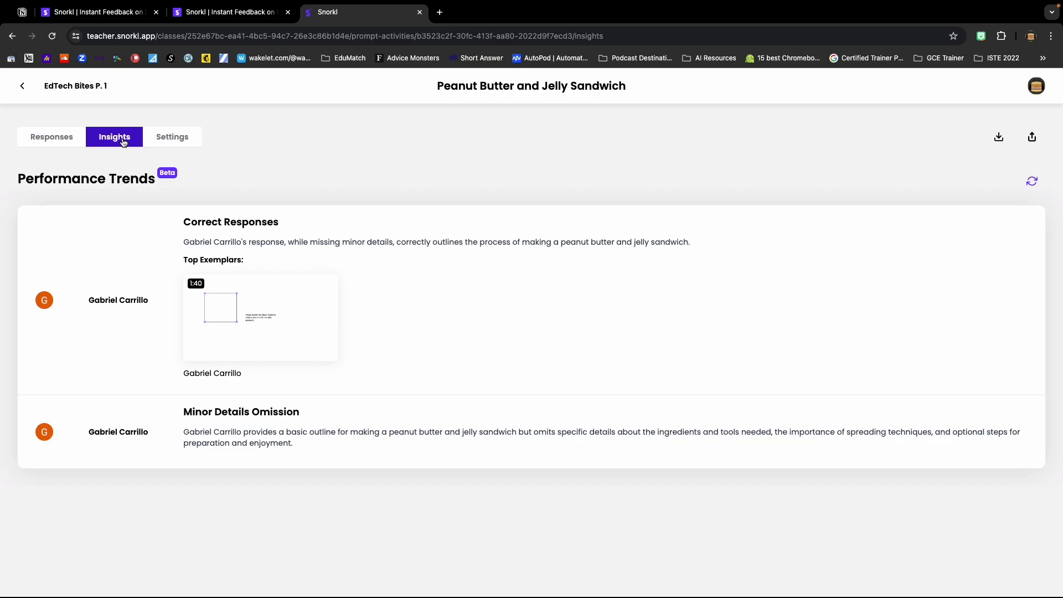